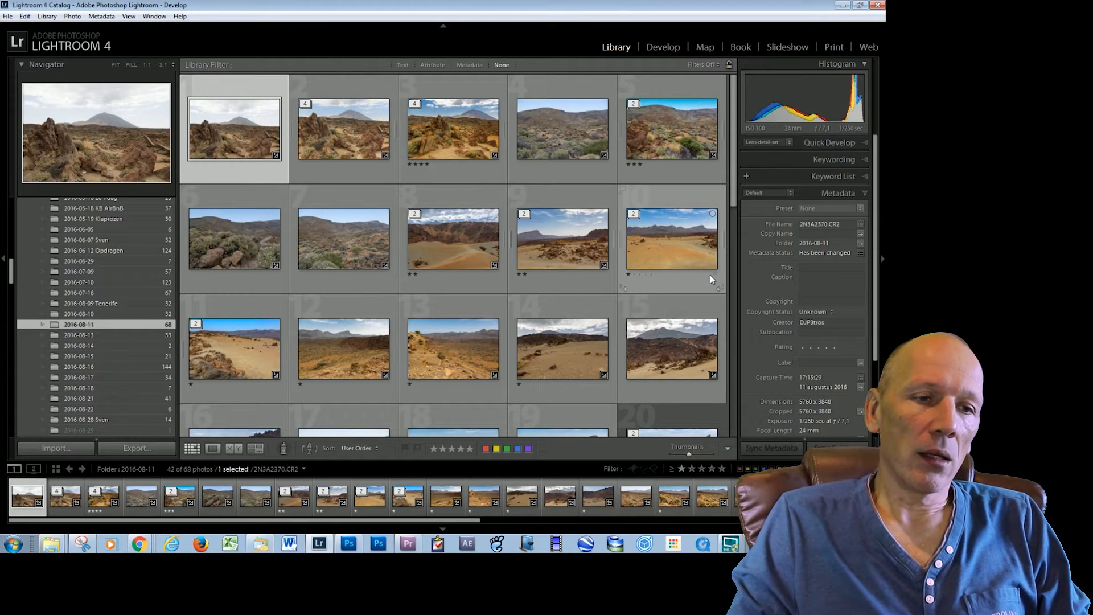
Open the first photo, 2N3A2370.CR2, for developing and set Highlights to -39, Shadows to -30 and Saturation to +28
double_click(243, 177)
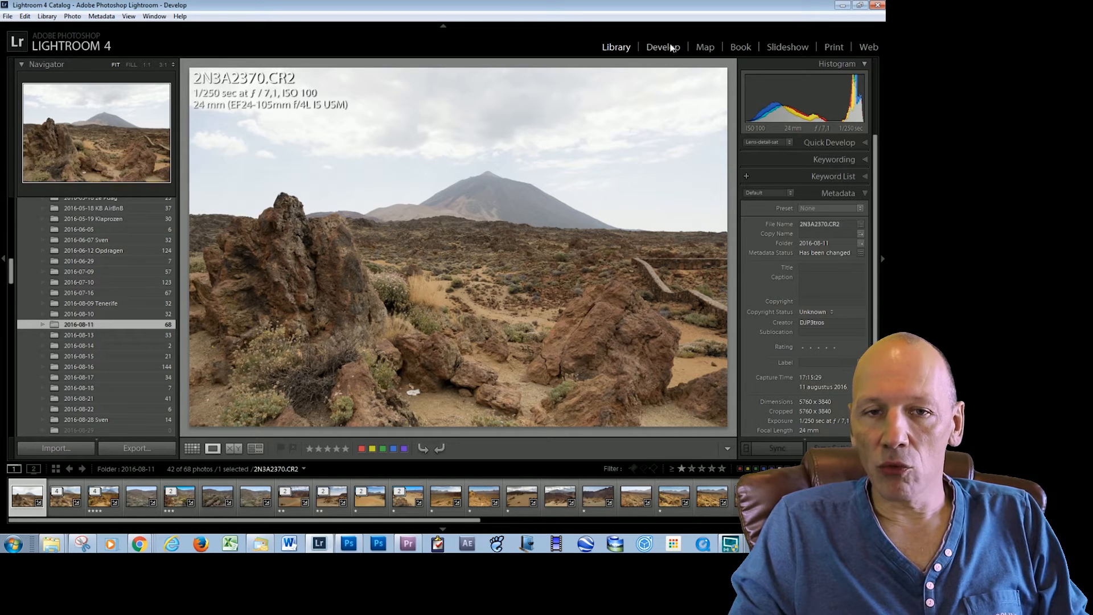
key("d")
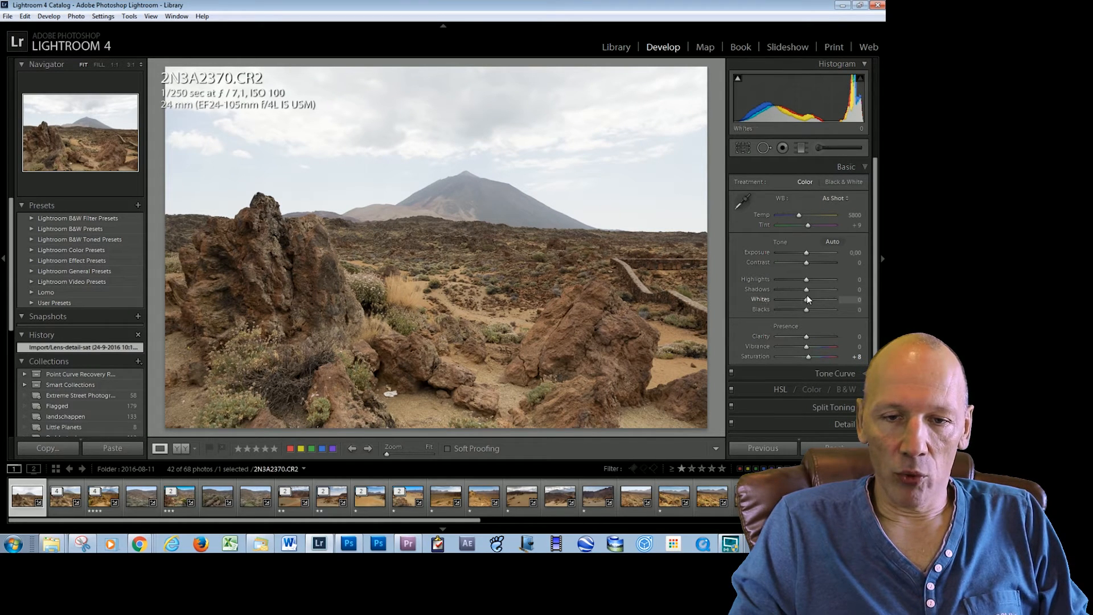
mouse_move(805, 290)
left_mouse_down()
mouse_move(791, 293)
mouse_move(805, 279)
mouse_move(794, 282)
left_mouse_up()
left_click_drag(808, 357, 815, 358)
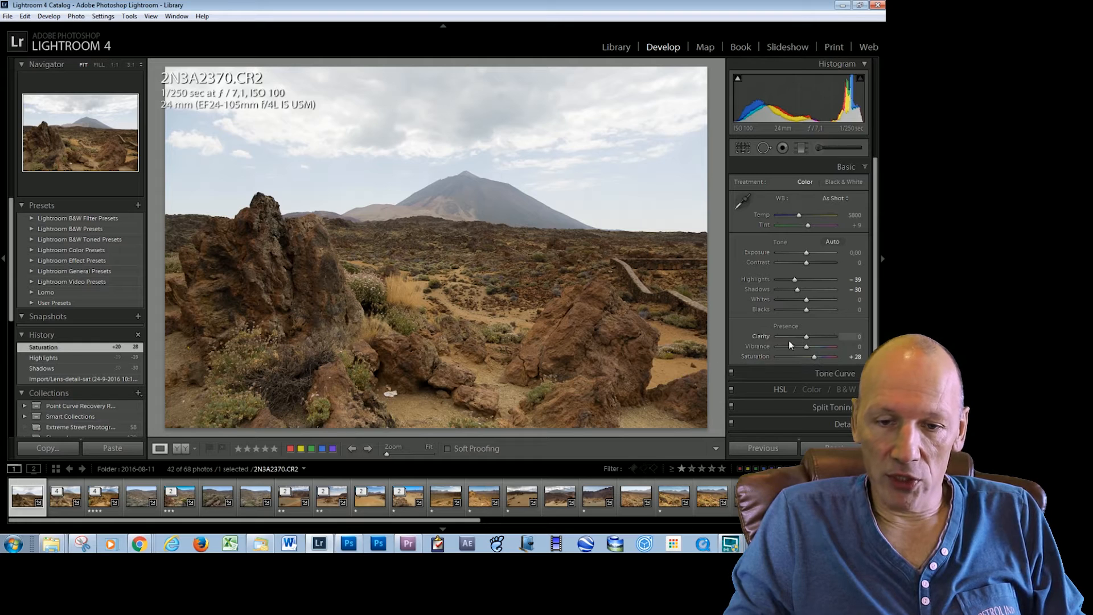
left_click(784, 388)
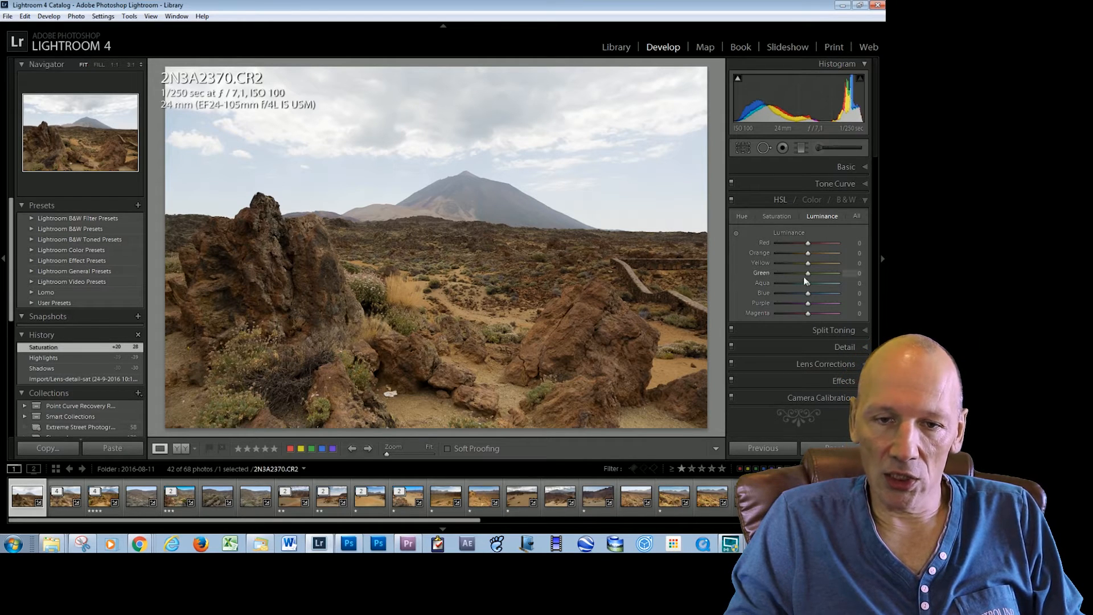
left_click(781, 202)
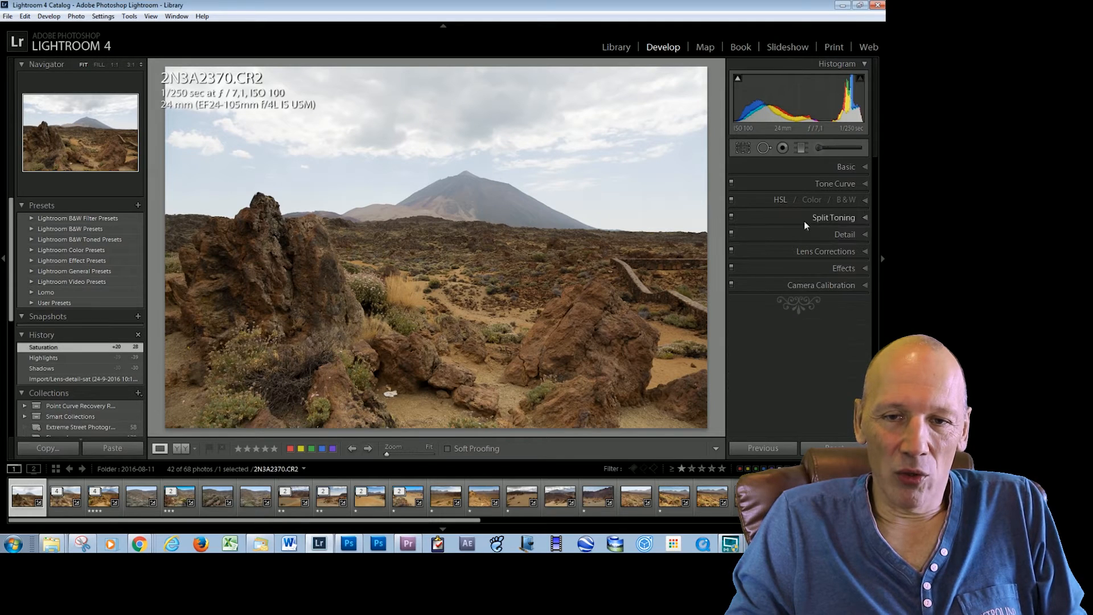
left_click(829, 183)
left_click(835, 168)
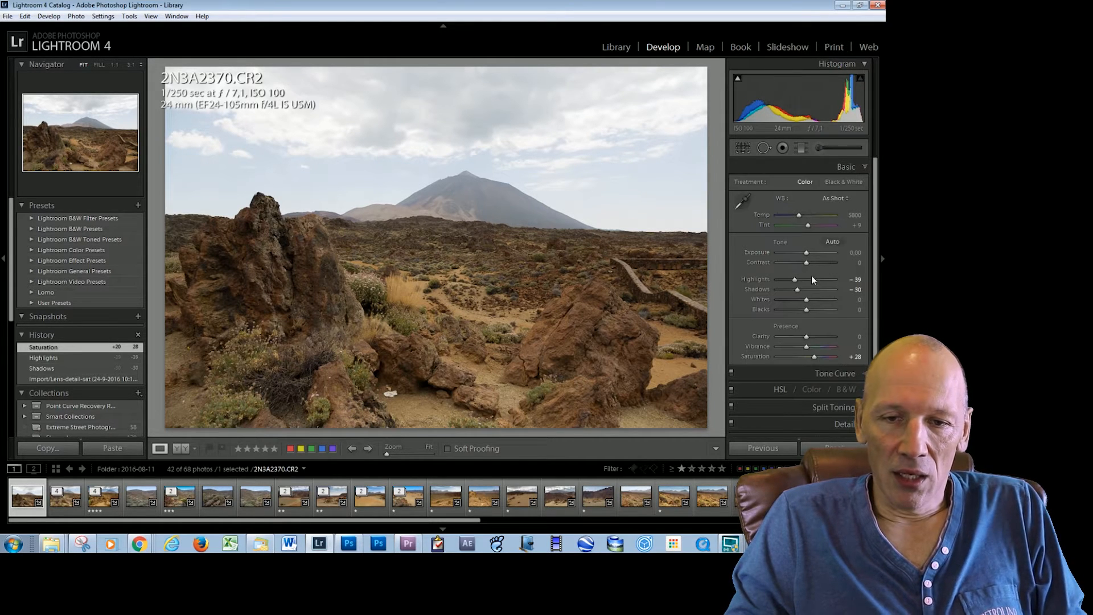
Set Highlights to -72 and Shadows to -49, and reset the Saturation adjustment to its default
mouse_move(795, 279)
left_mouse_down()
mouse_move(801, 292)
mouse_move(791, 289)
left_mouse_up()
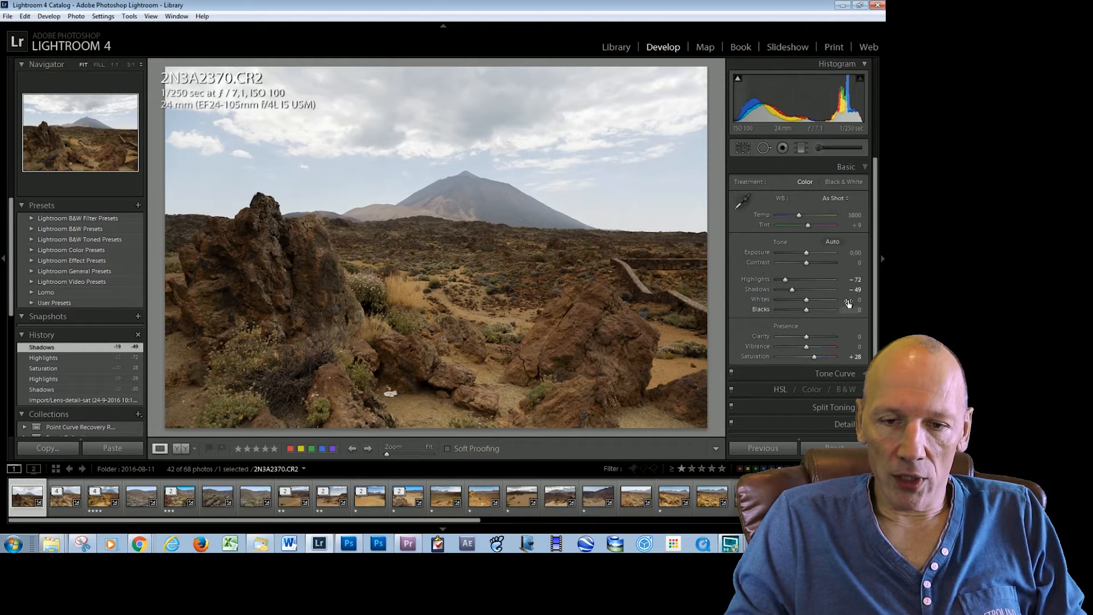
double_click(753, 357)
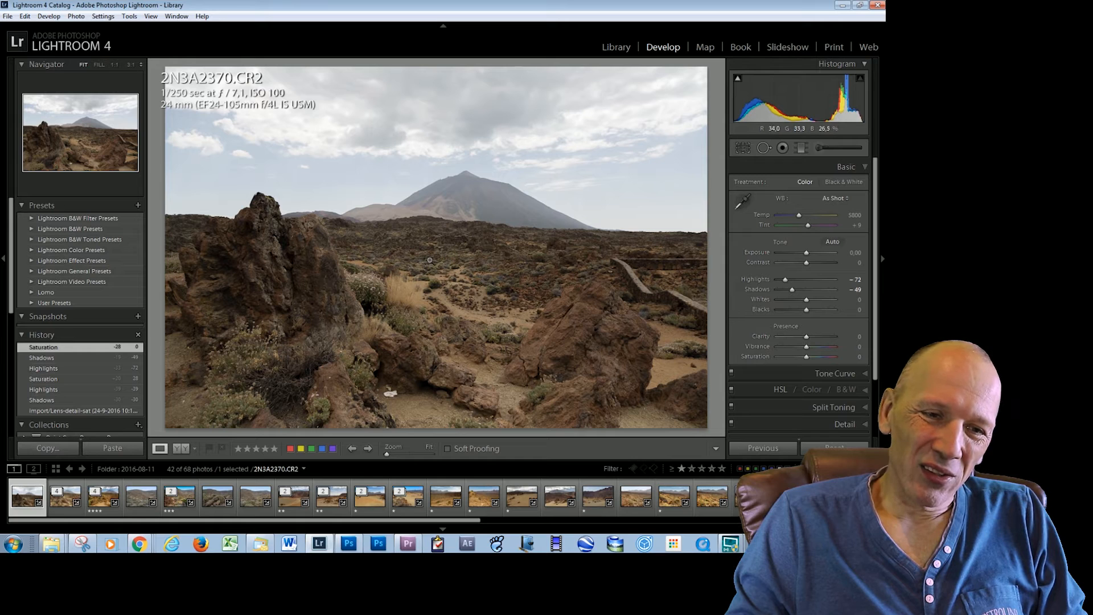
Send the photo to Adobe Photoshop CS5.1 for editing, rendering it using Lightroom
right_click(428, 249)
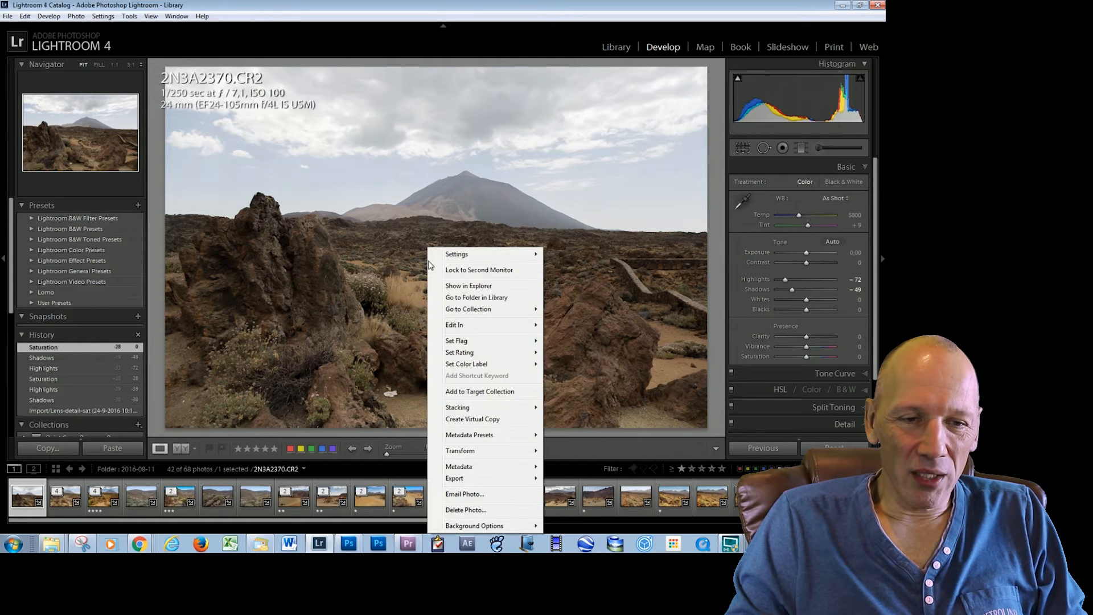
mouse_move(479, 324)
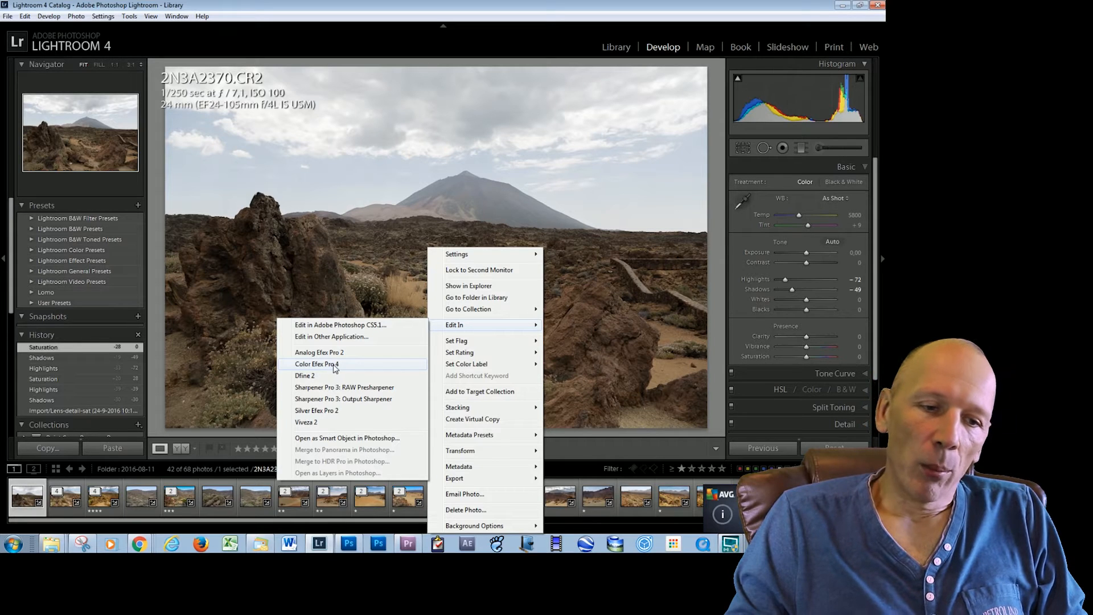
left_click(388, 325)
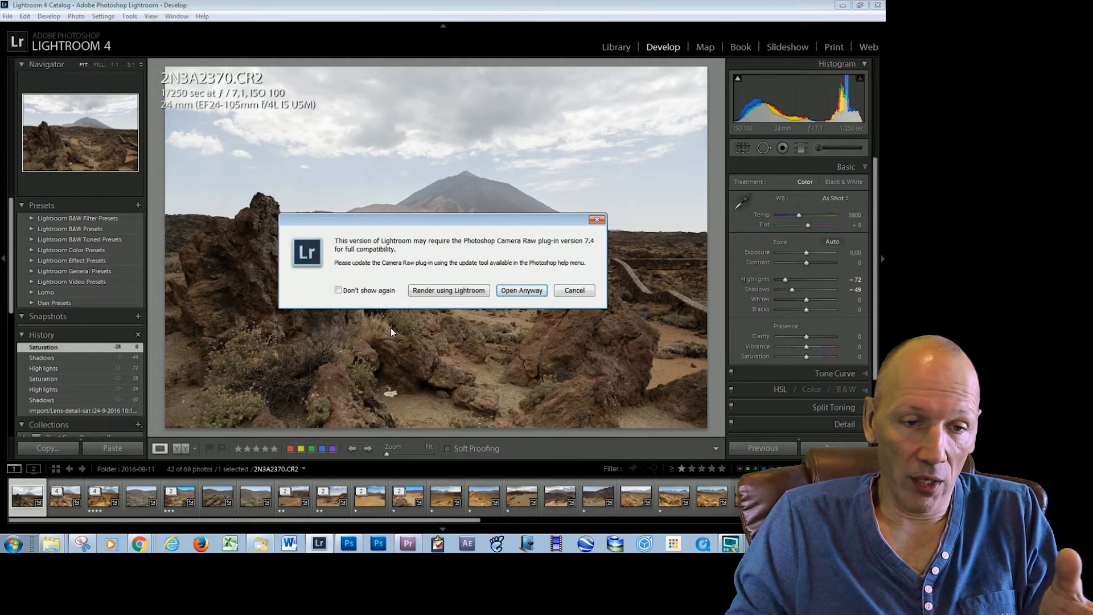
left_click(458, 291)
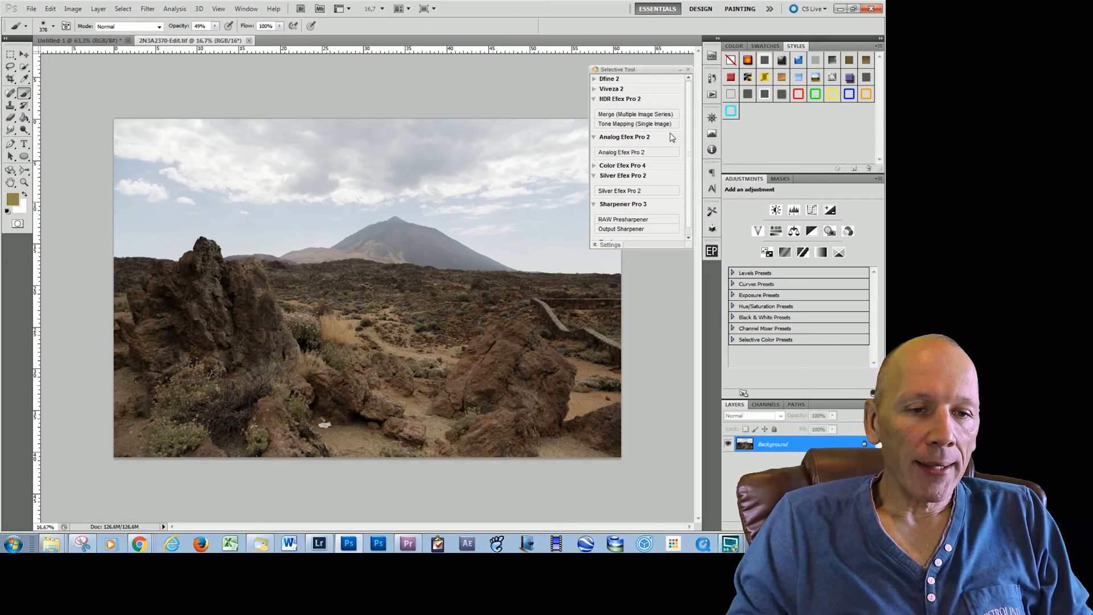
Launch the Color Efex Pro 4 plug-in on the Background layer
left_click(597, 101)
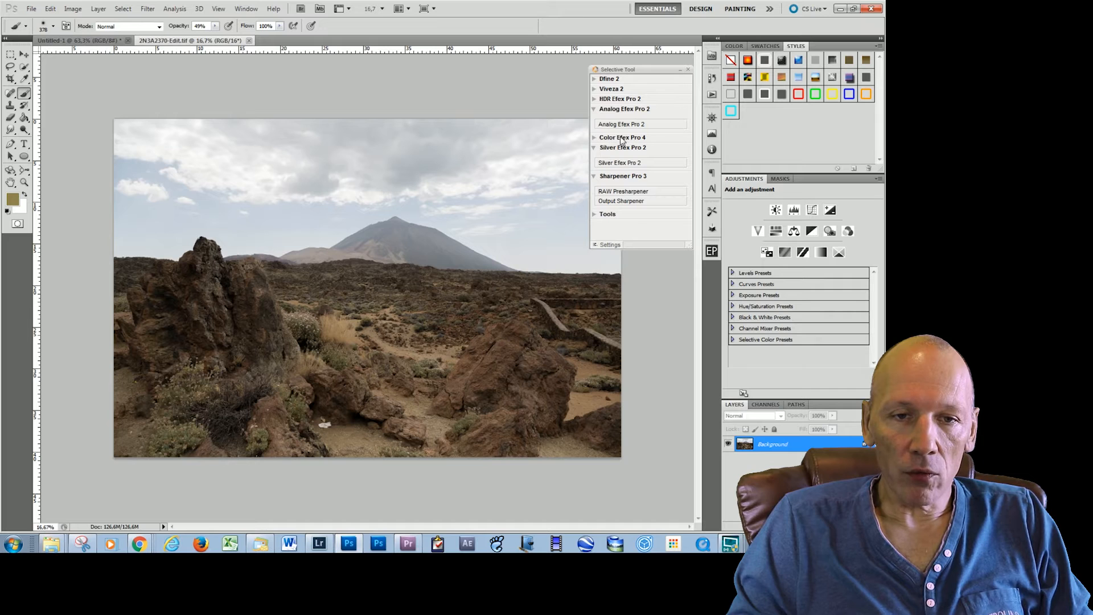
left_click(595, 139)
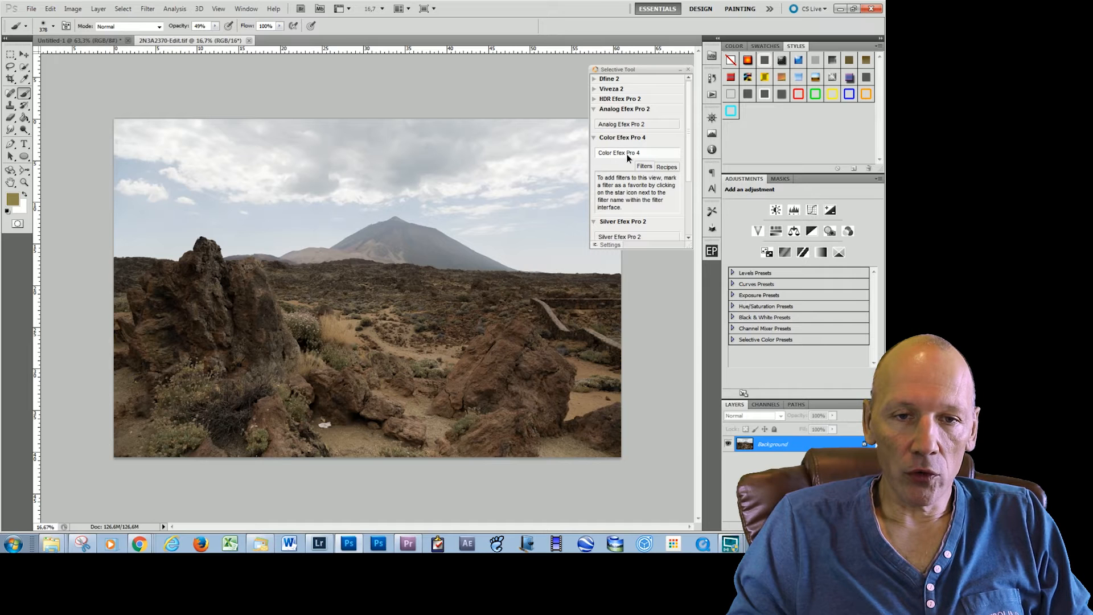
left_click(627, 156)
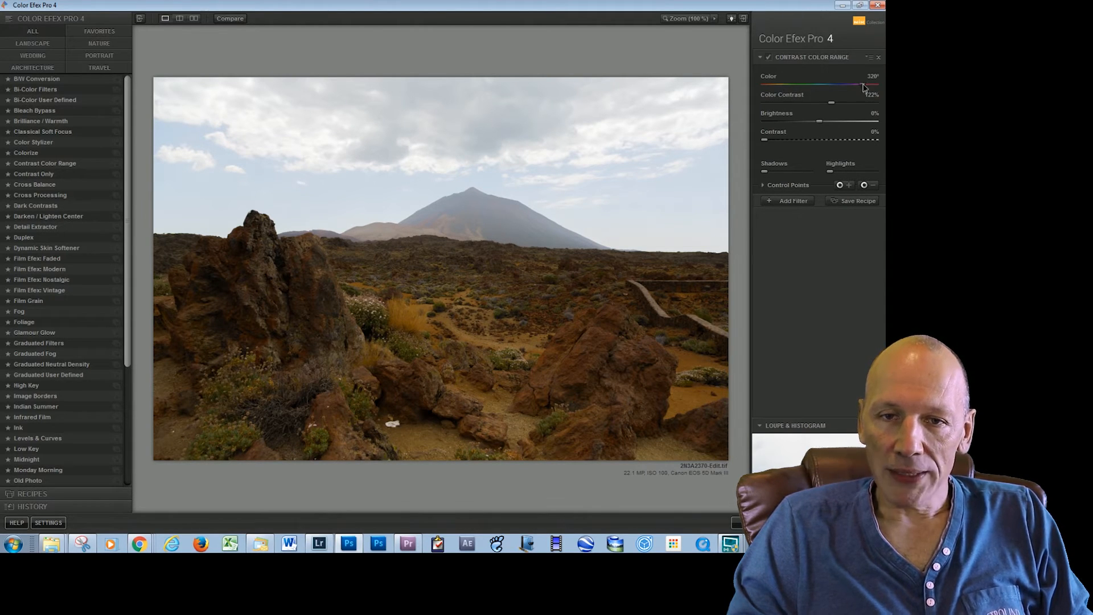
Try the Contrast Color Range filter with Color at 0° and Color Contrast at 0%, 56% and 151%
left_click_drag(863, 85, 763, 85)
left_click_drag(831, 104, 740, 111)
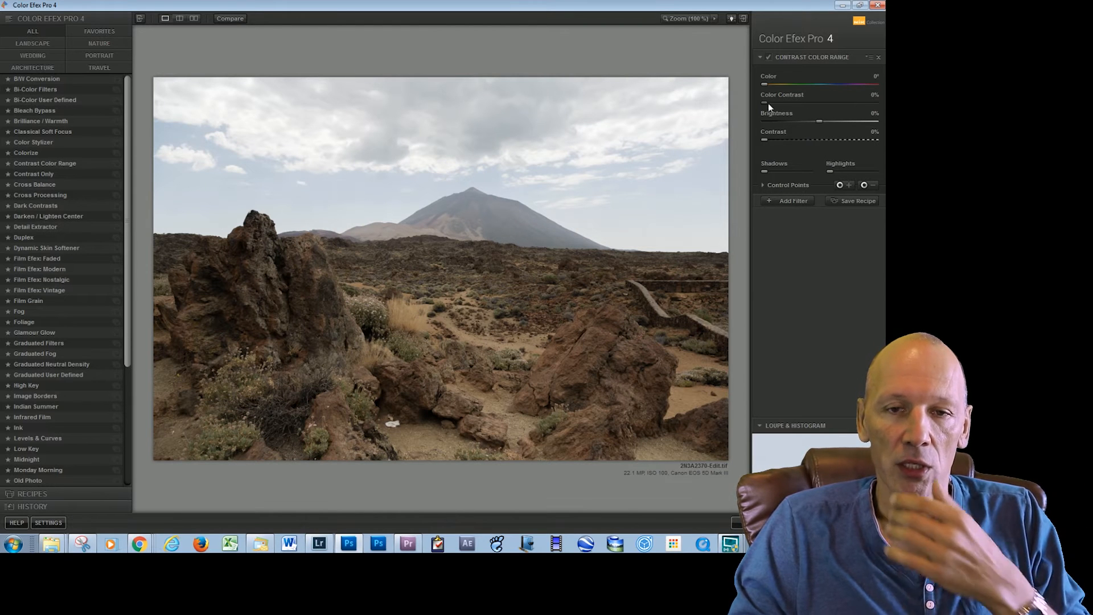
left_click_drag(768, 106, 799, 107)
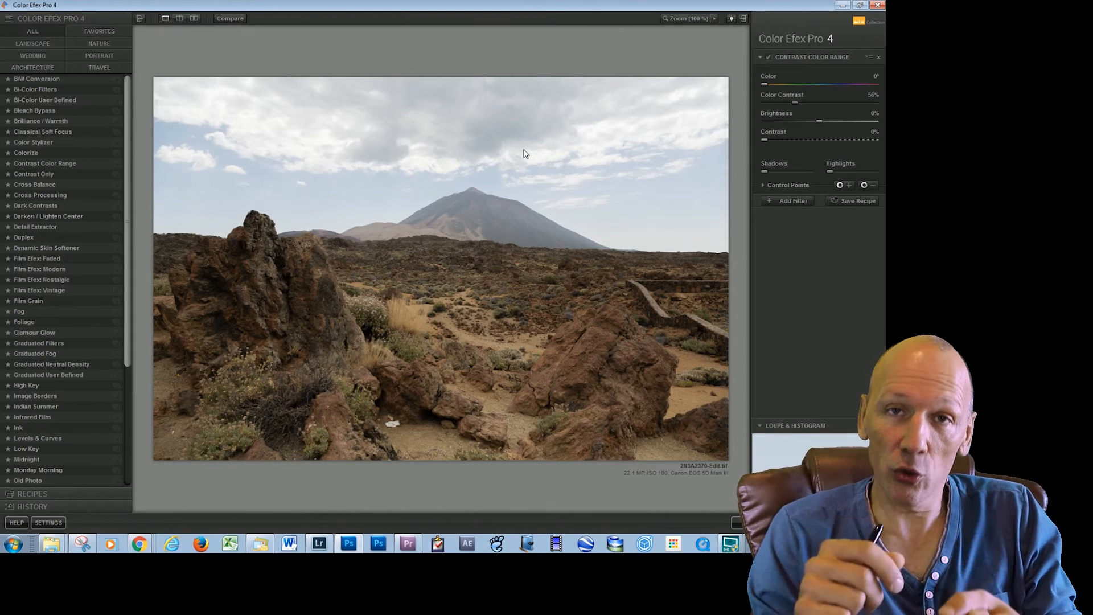
left_click_drag(794, 103, 764, 107)
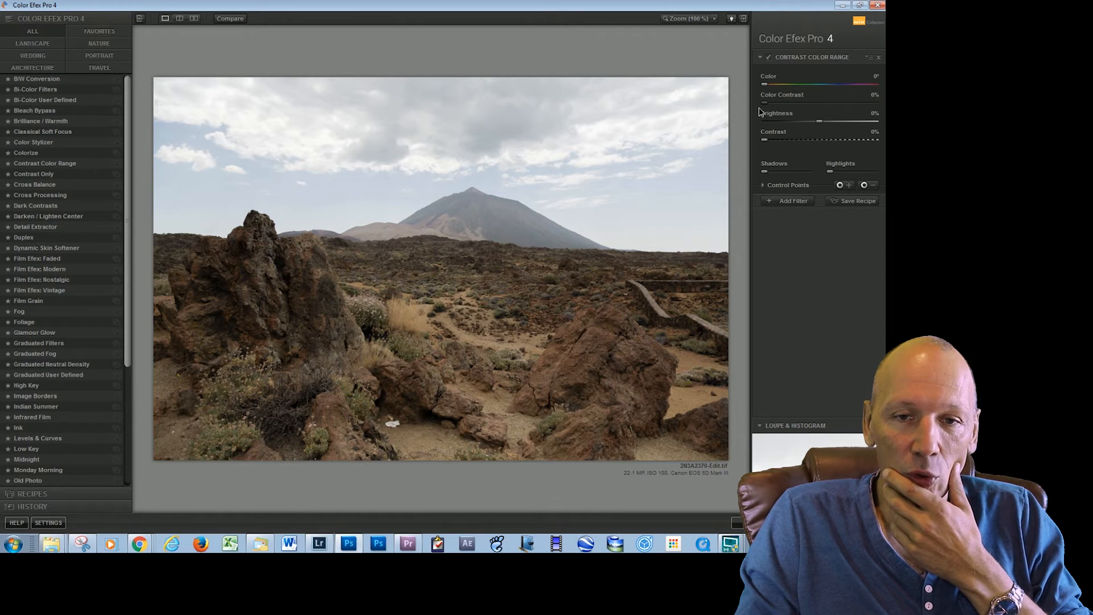
left_click_drag(791, 110, 850, 108)
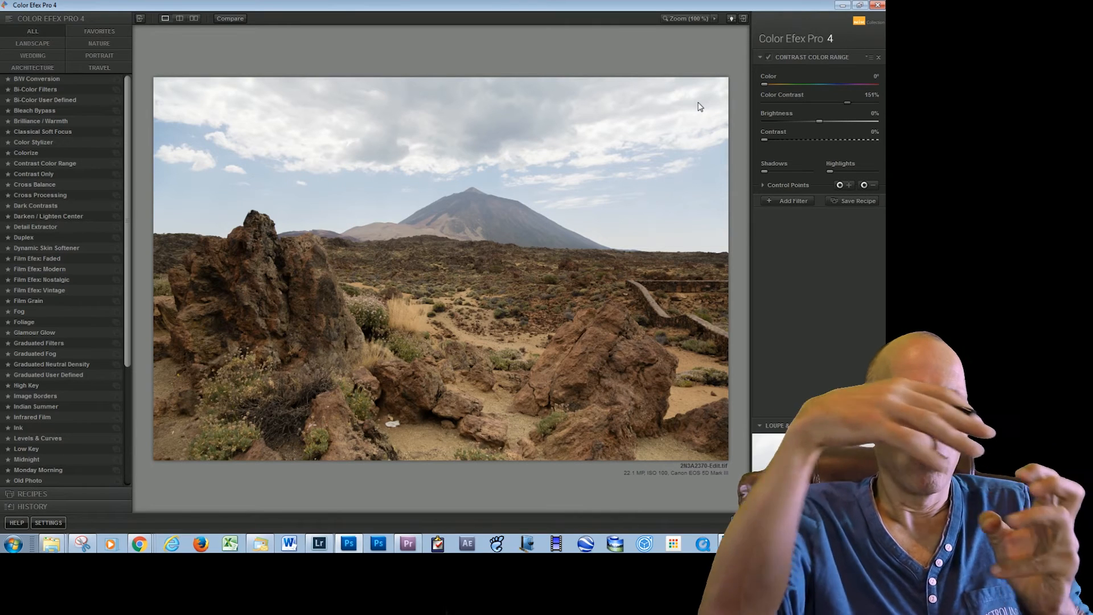
Set the Contrast Color Range filter to Color 246°, Color Contrast 172% and Brightness 2%, and apply it to the photo
left_click_drag(764, 84, 832, 95)
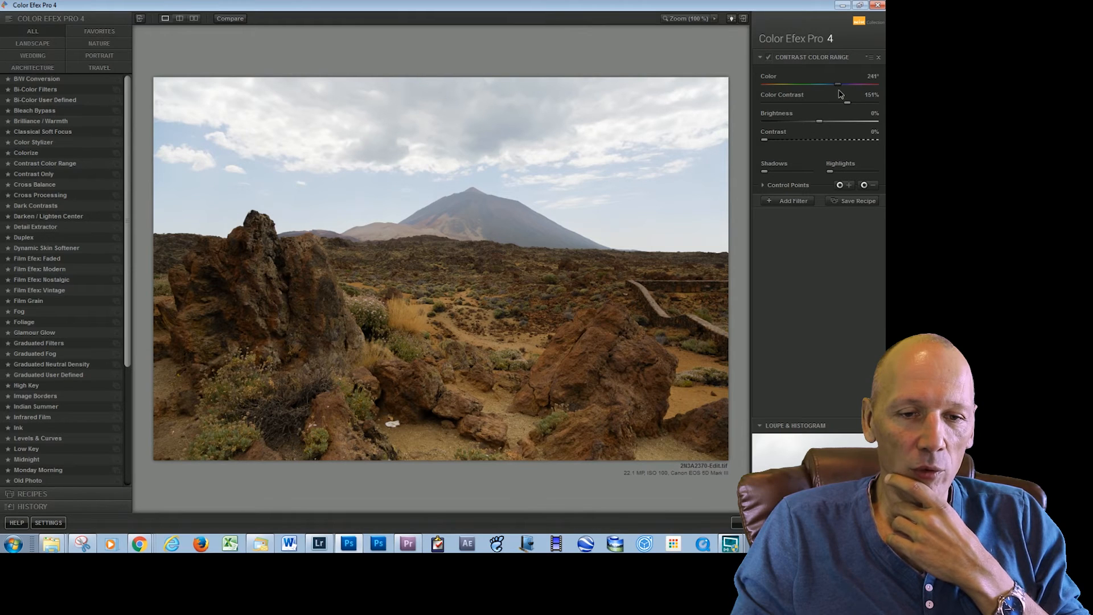
left_click(822, 122)
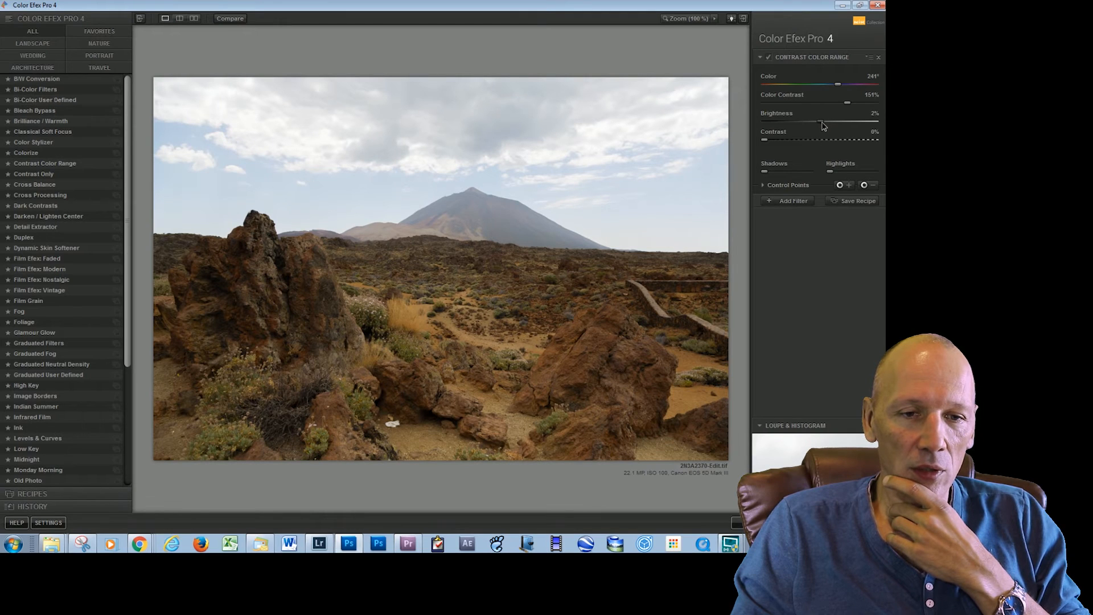
left_click_drag(846, 103, 858, 102)
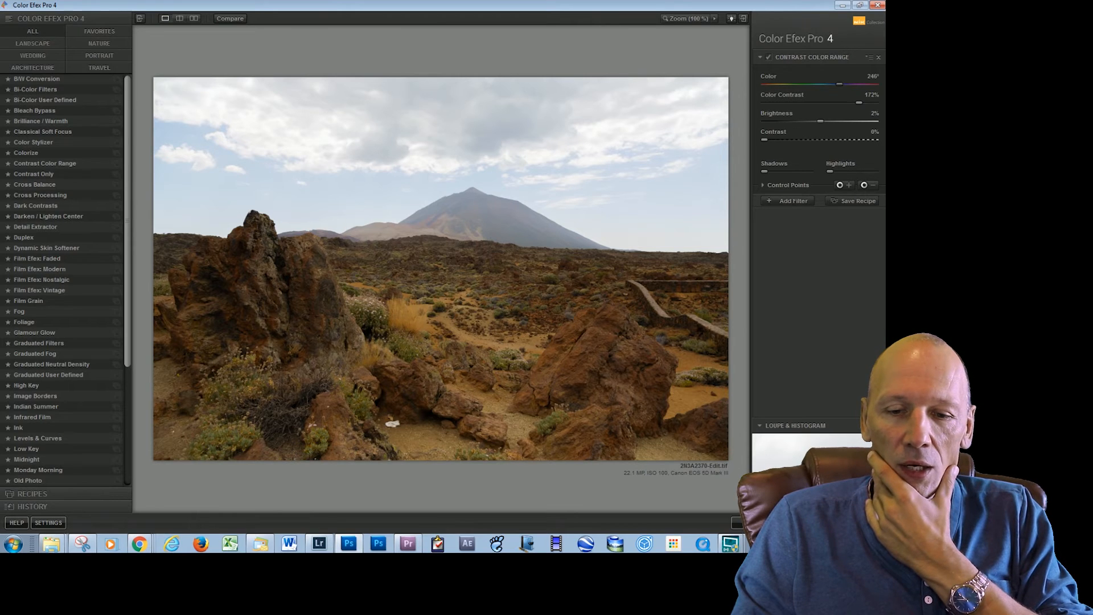
left_click(857, 523)
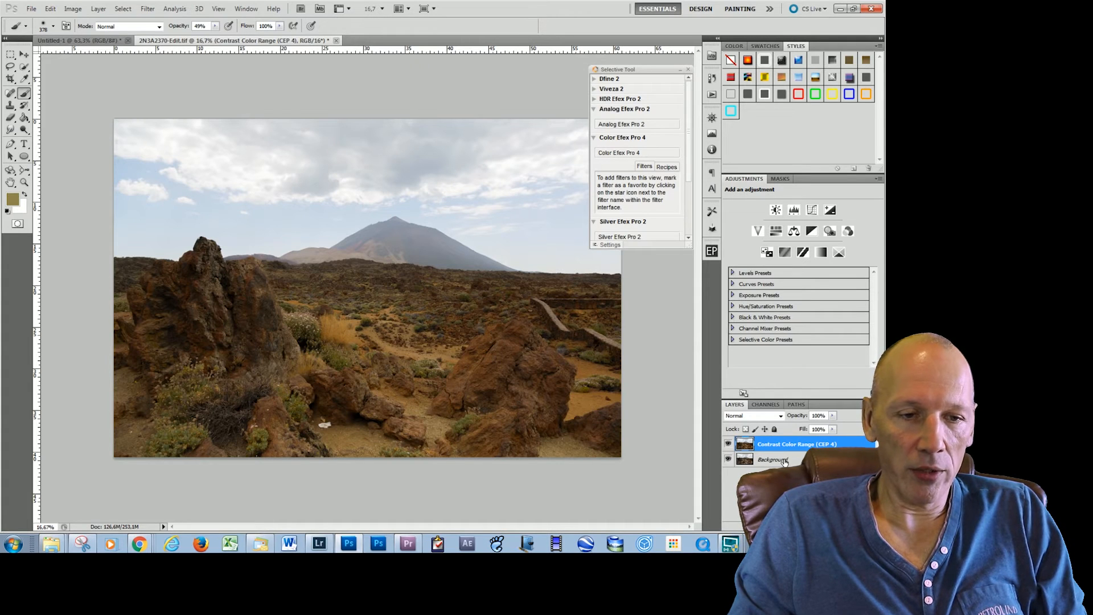
Toggle the visibility of the Contrast Color Range layer to compare the photo before and after the filter
left_click(729, 443)
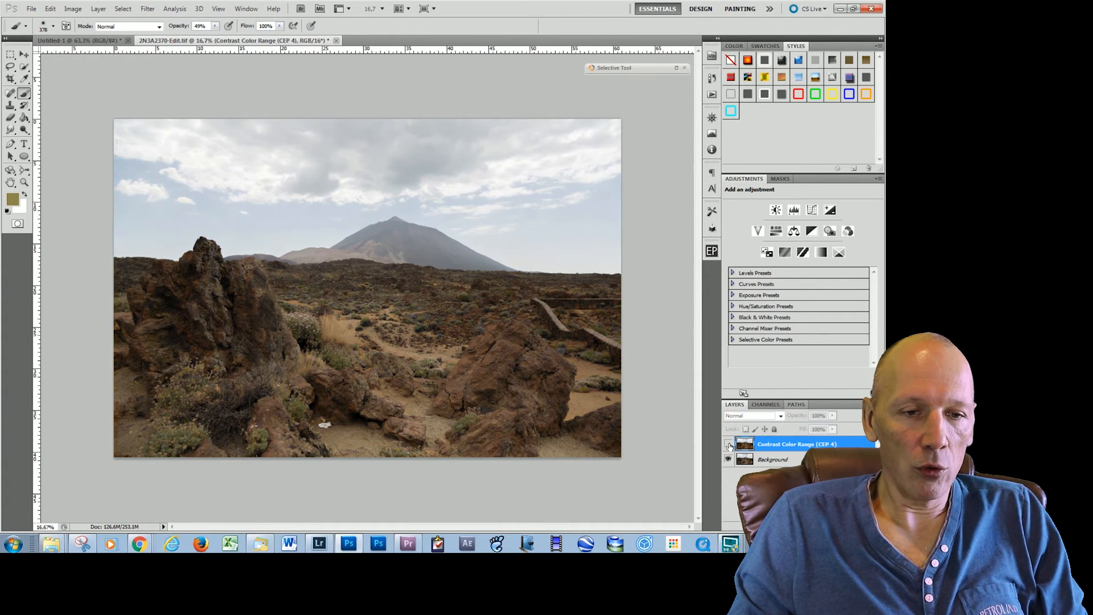
left_click(728, 444)
left_click(729, 444)
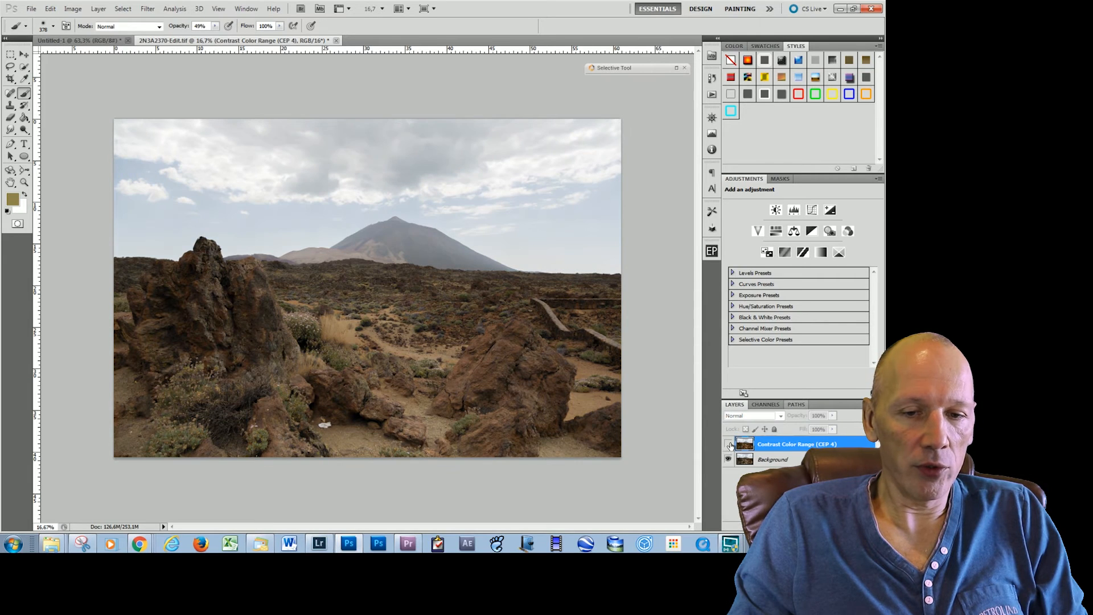
left_click(730, 445)
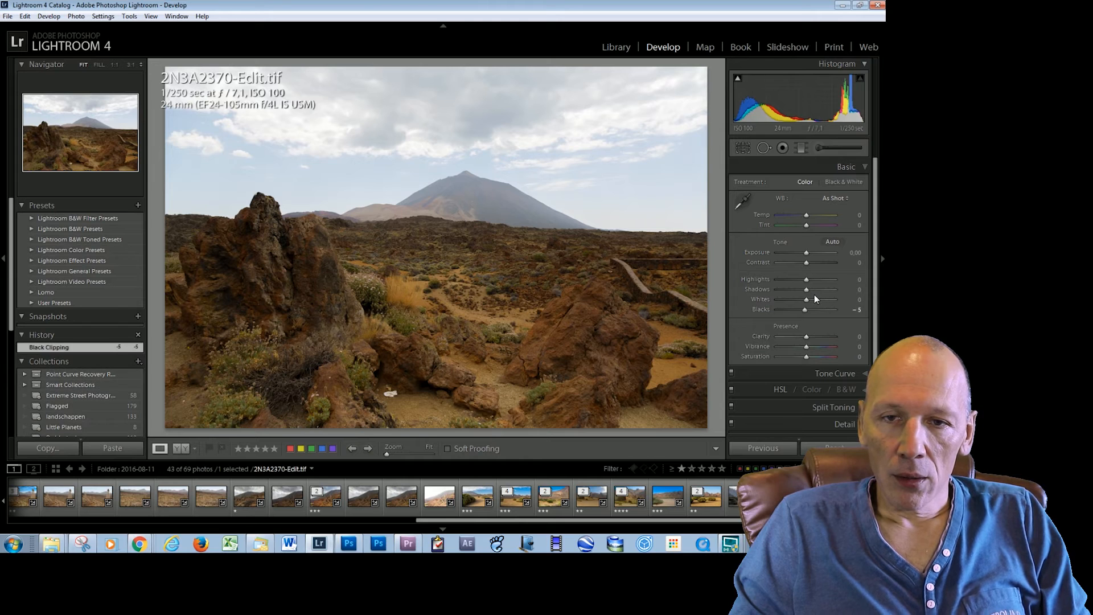
In Lightroom, set Shadows of 2N3A2370-Edit.tif to +19 and heal out the white litter using a size 76 spot sampled from nearby sand
left_click_drag(807, 289, 812, 300)
left_click(396, 395)
left_click_drag(489, 380, 494, 299)
left_click(762, 149)
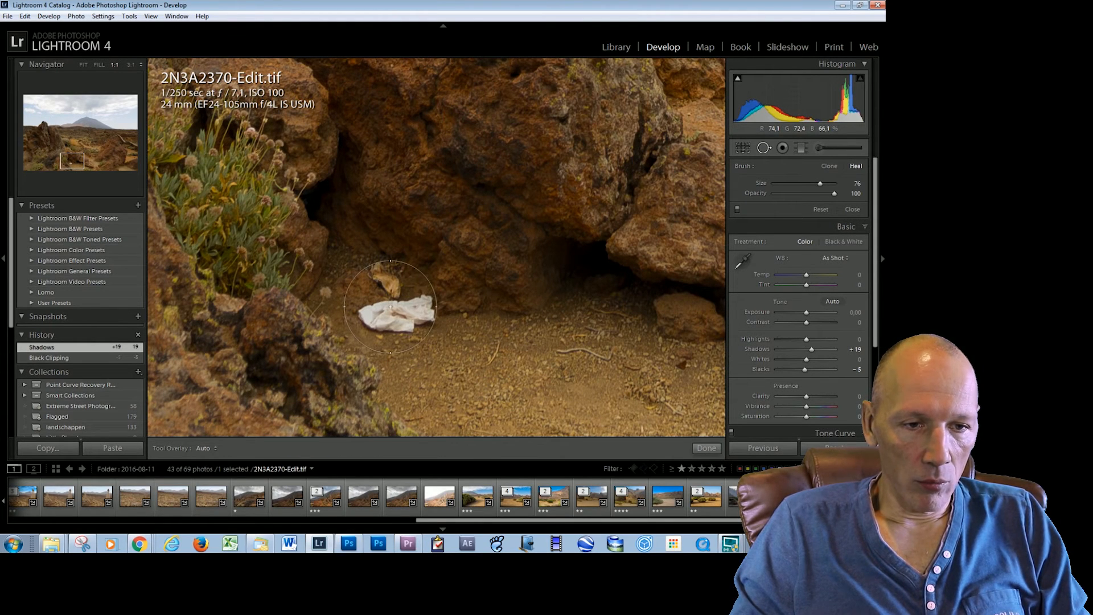
mouse_move(392, 306)
left_mouse_down()
mouse_move(461, 333)
mouse_move(495, 325)
mouse_move(501, 307)
mouse_move(535, 332)
mouse_move(514, 360)
left_mouse_up()
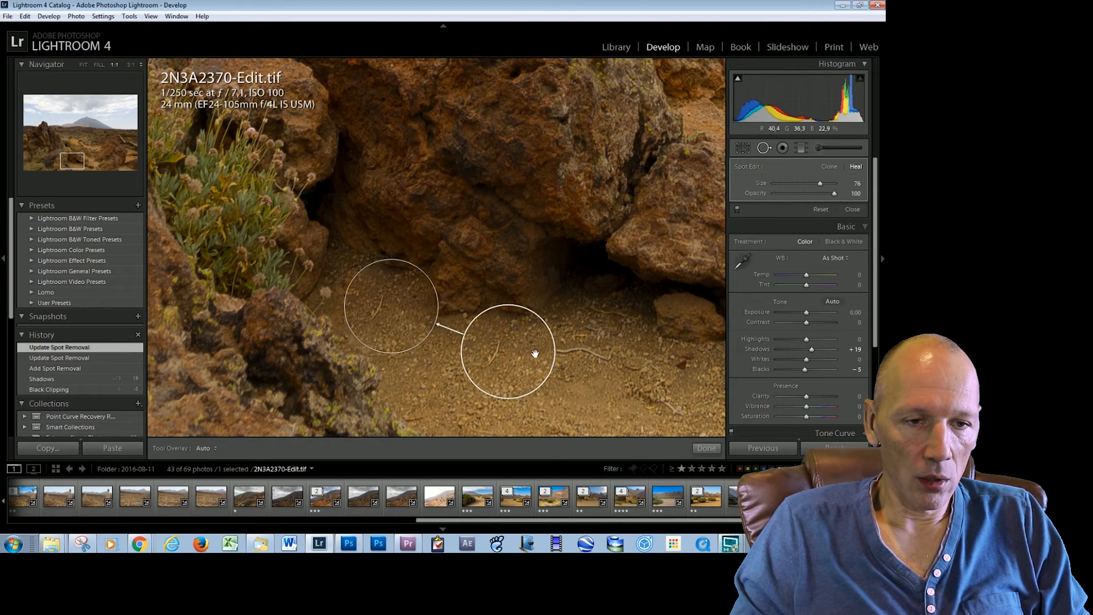
left_click(708, 448)
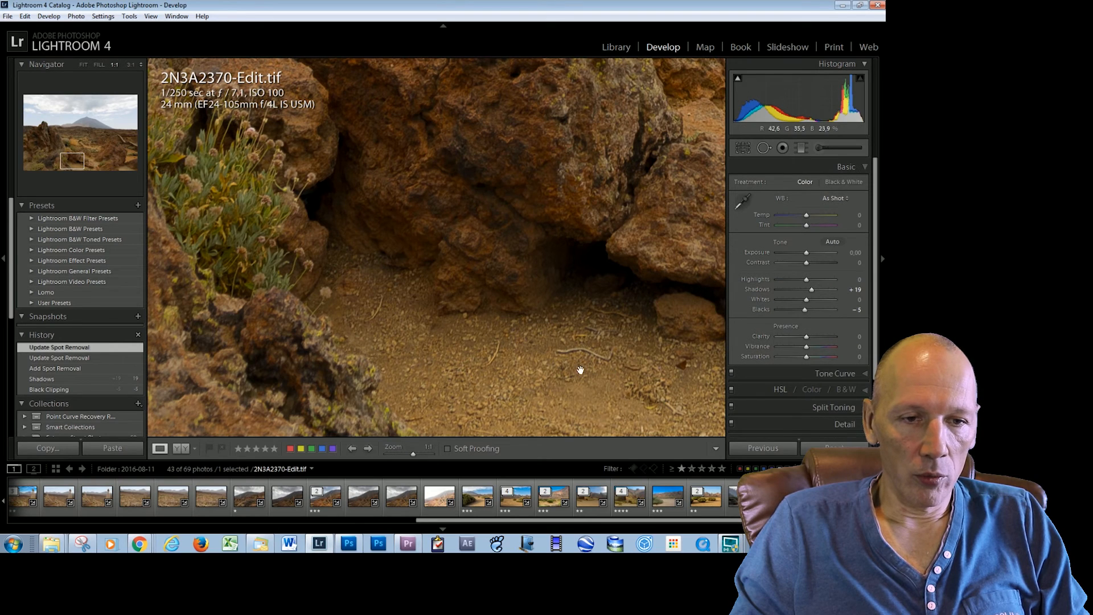
left_click(537, 351)
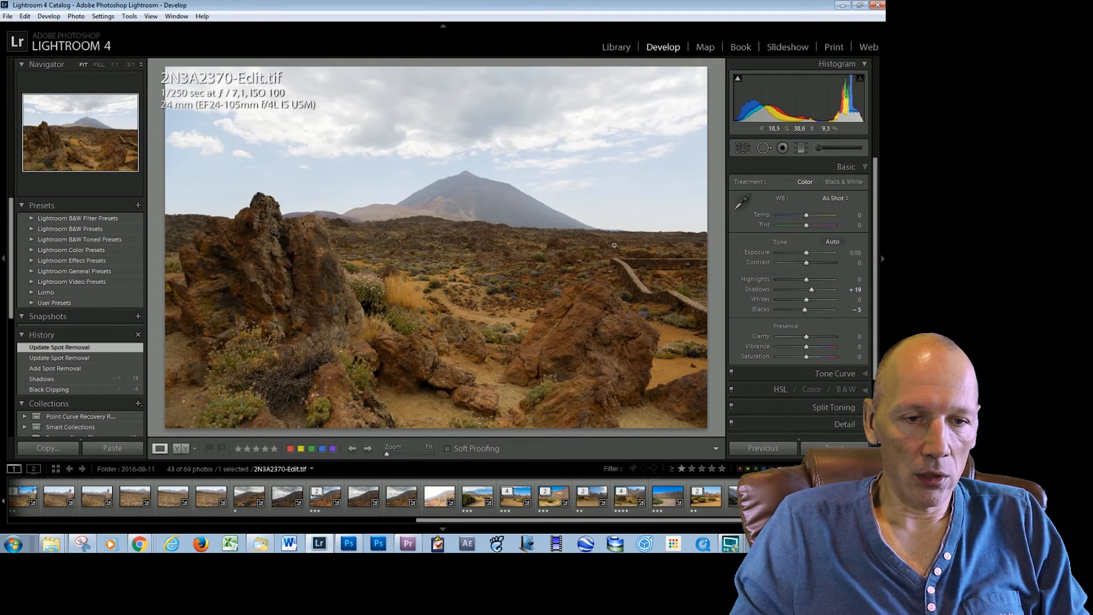
Darken the blue sky by setting the Blue luminance to -50
left_click(781, 389)
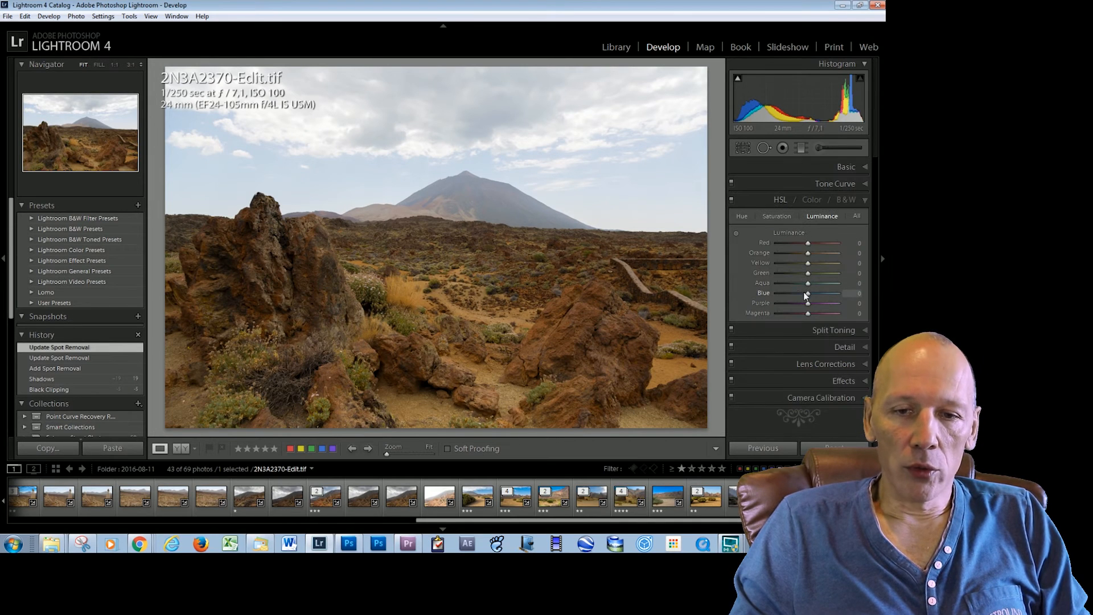
left_click_drag(795, 290, 793, 297)
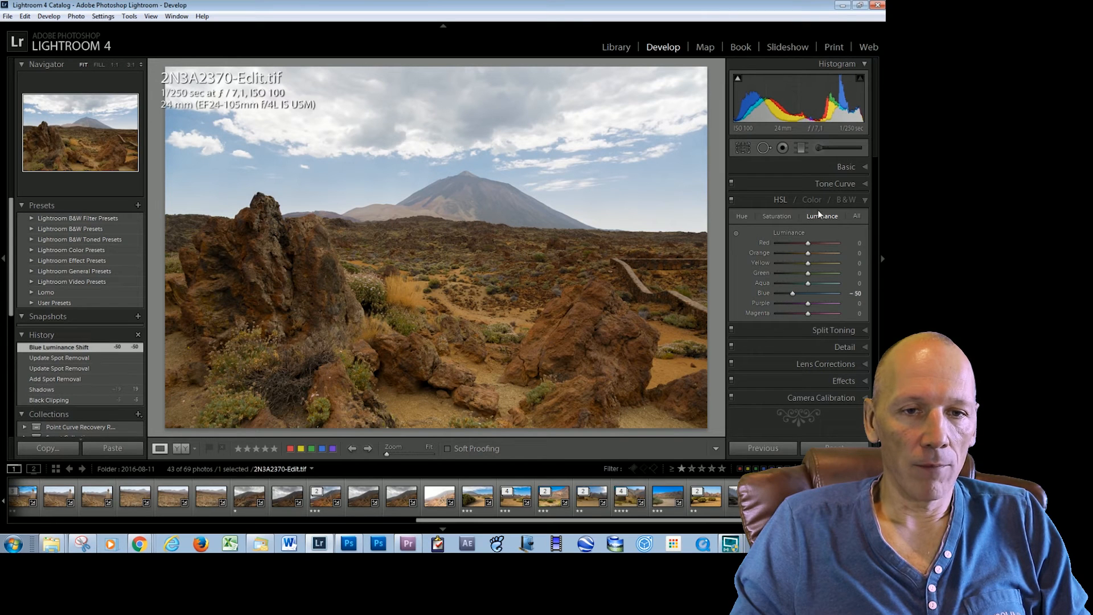
Set the Clarity of the edited photo to +10
left_click(844, 166)
left_click(857, 338)
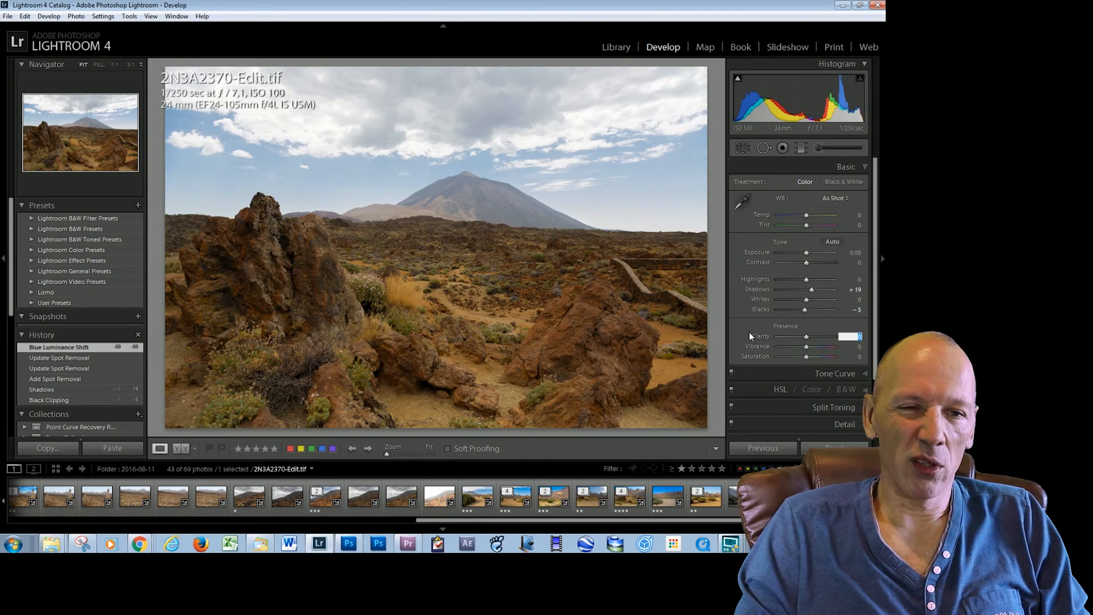
type("15")
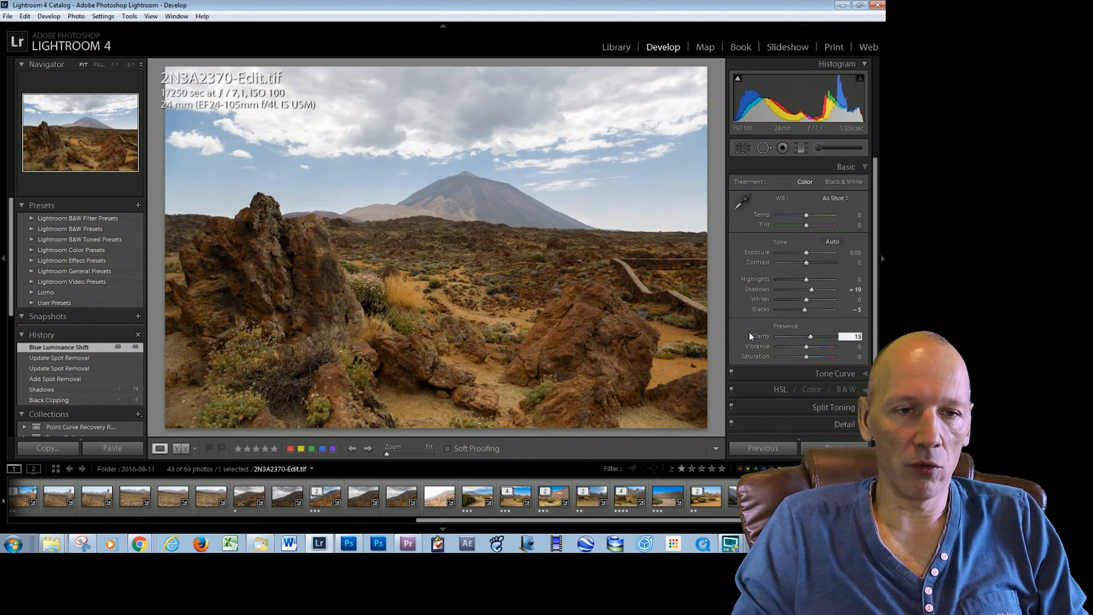
double_click(851, 337)
type("10")
key("Return")
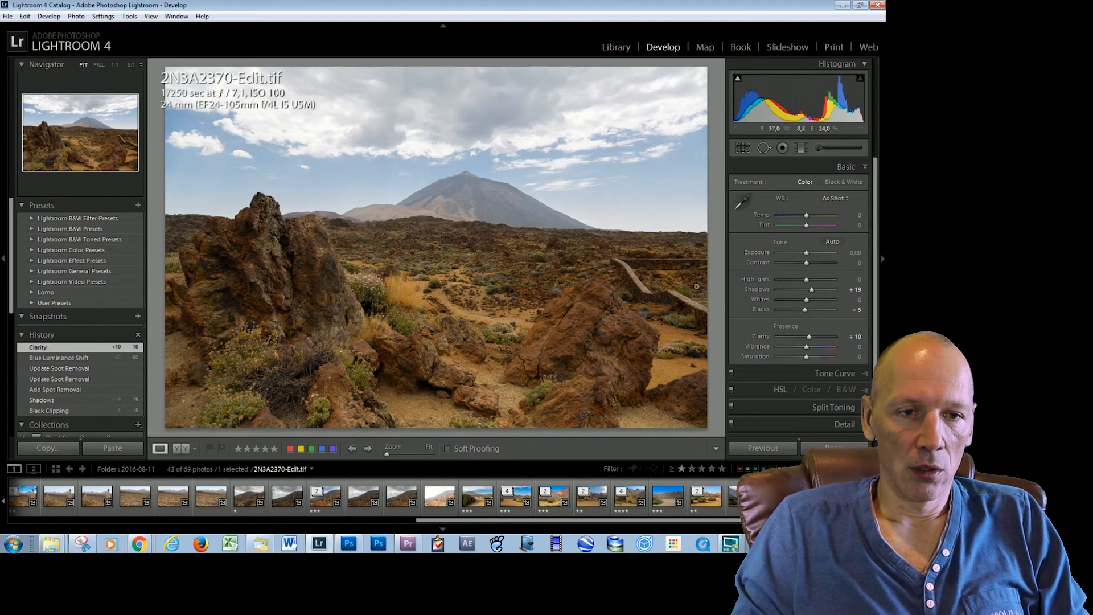
Set Shadows to +25 and darken the sky with a graduated filter at the horizon, using Exposure -0.29, Highlights -23 and Clarity 20
left_click_drag(812, 290, 813, 292)
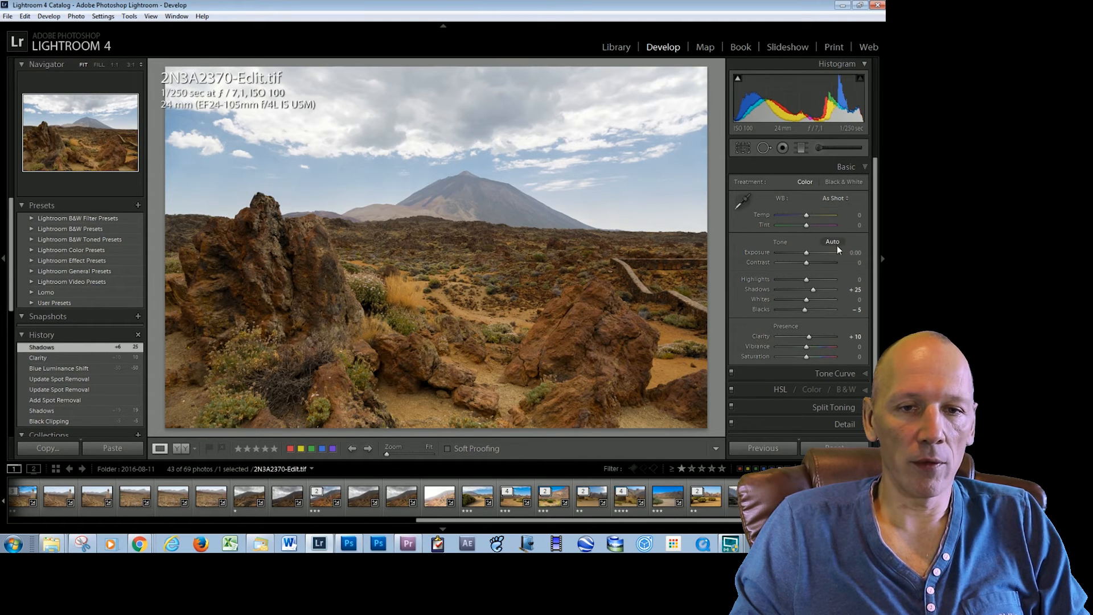
left_click(802, 149)
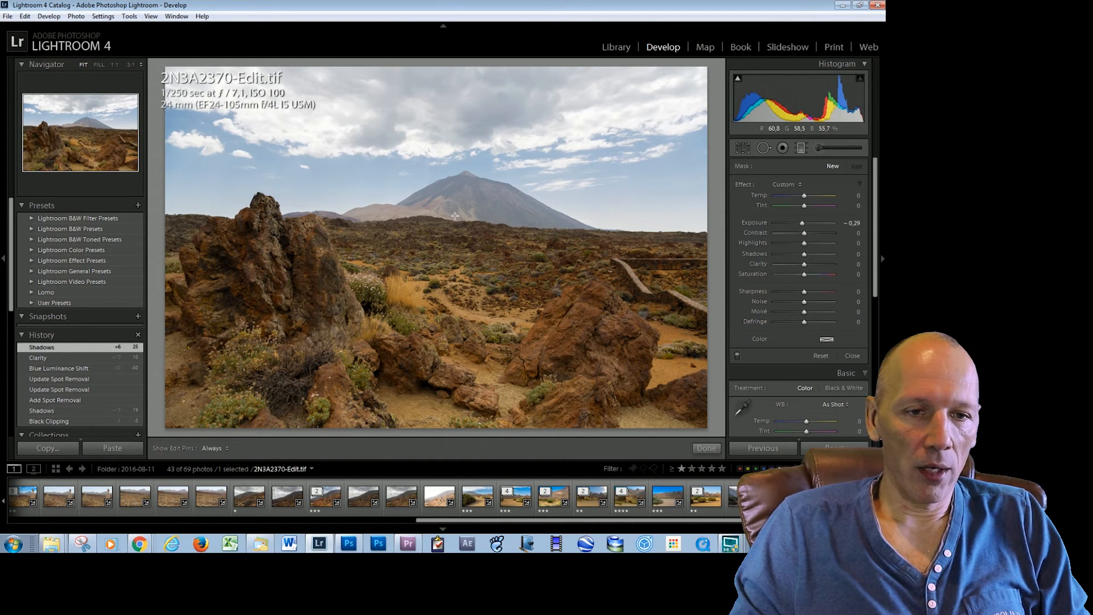
left_click_drag(457, 220, 460, 264)
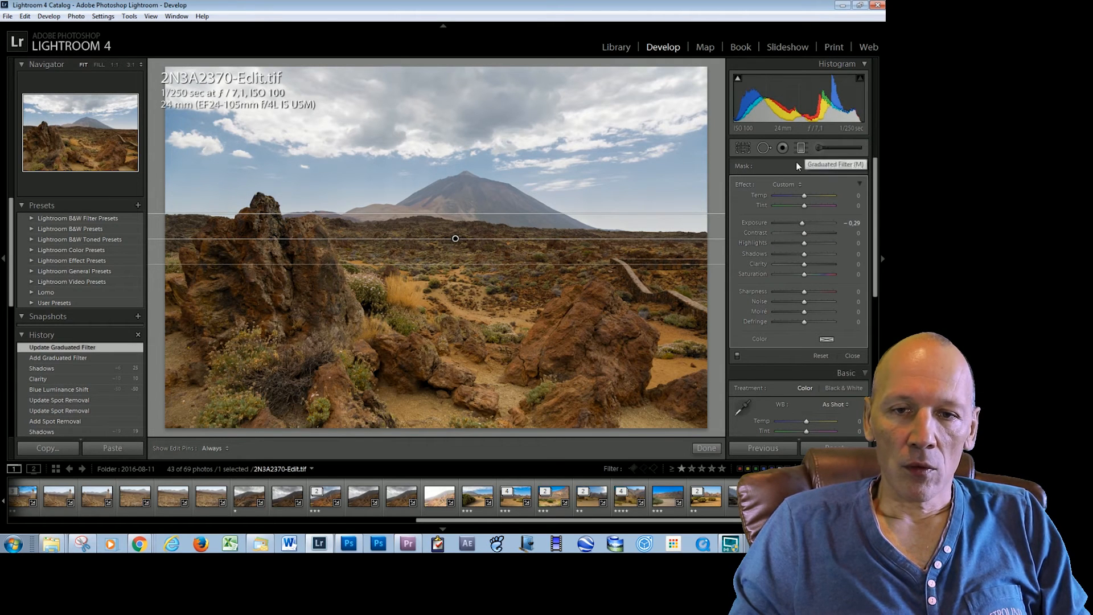
left_click_drag(805, 244, 799, 249)
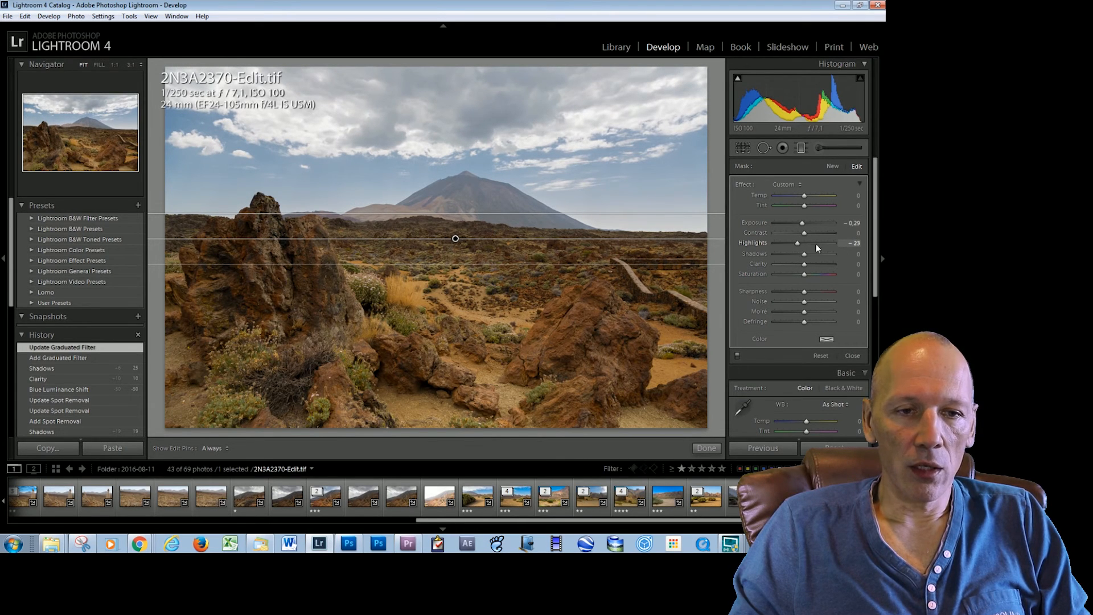
left_click_drag(805, 264, 811, 266)
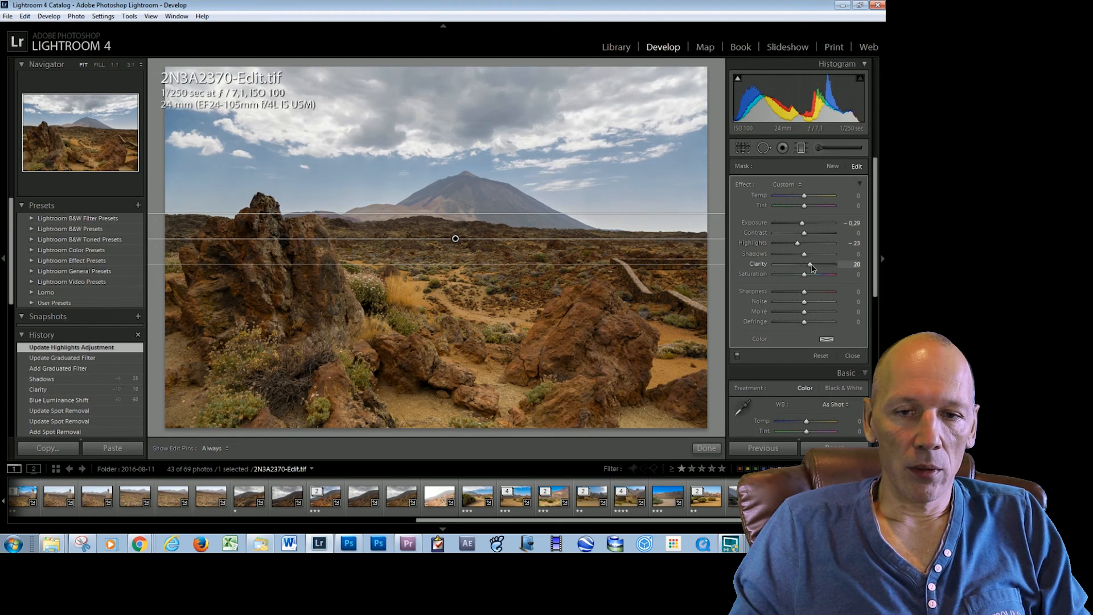
left_click(712, 449)
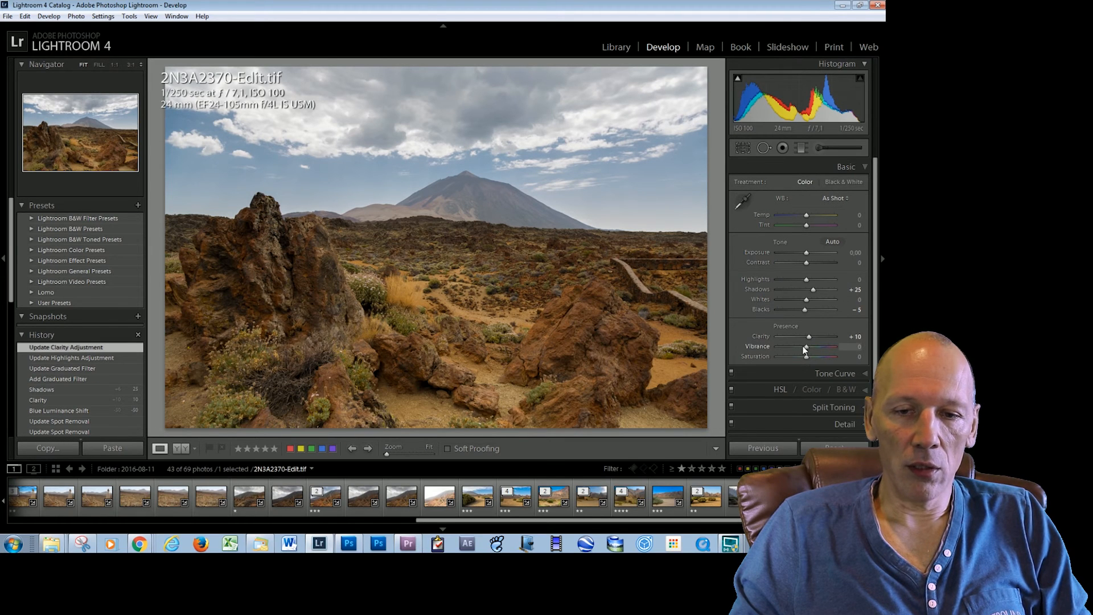
Set Vibrance to +6 and overall Saturation to +12, and reduce the Orange saturation to -6 and the Yellow saturation to -25
left_click_drag(807, 346, 809, 358)
left_click(779, 389)
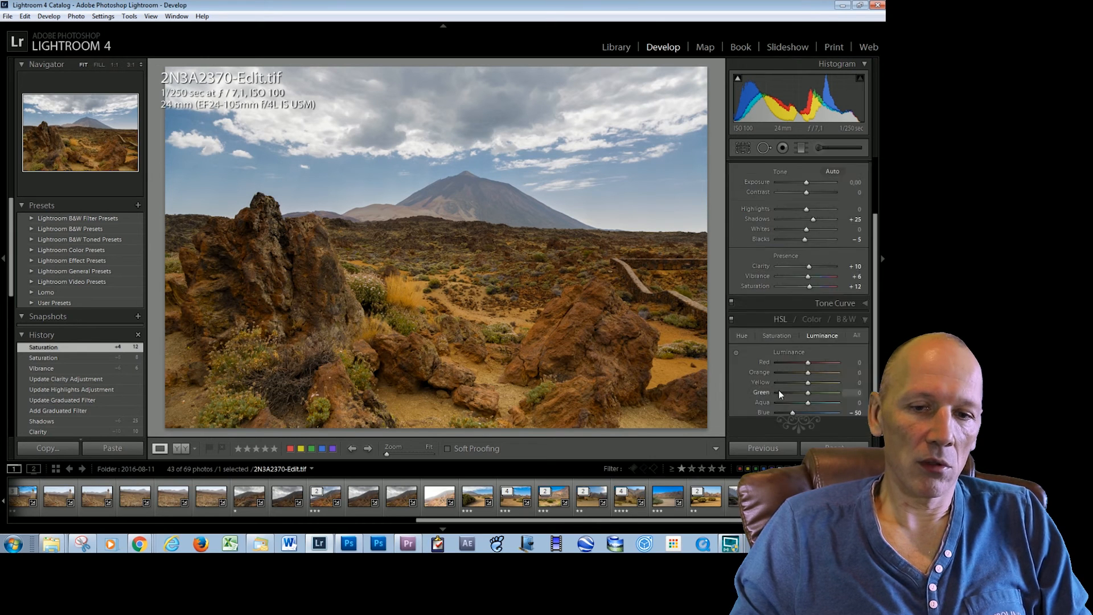
left_click(781, 216)
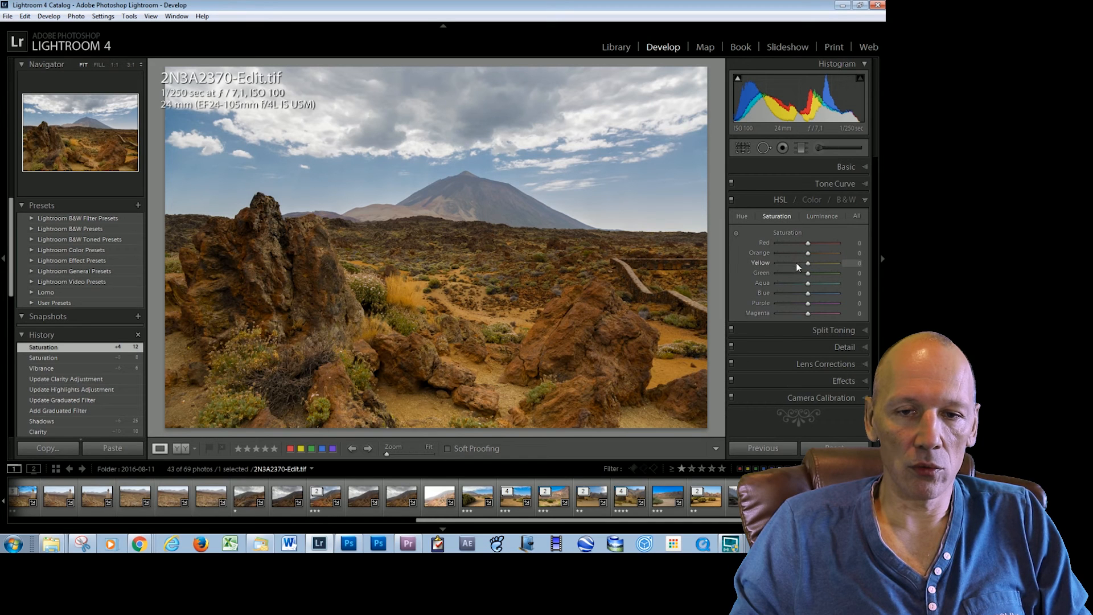
mouse_move(808, 266)
left_mouse_down()
mouse_move(798, 265)
mouse_move(804, 254)
mouse_move(801, 266)
left_mouse_up()
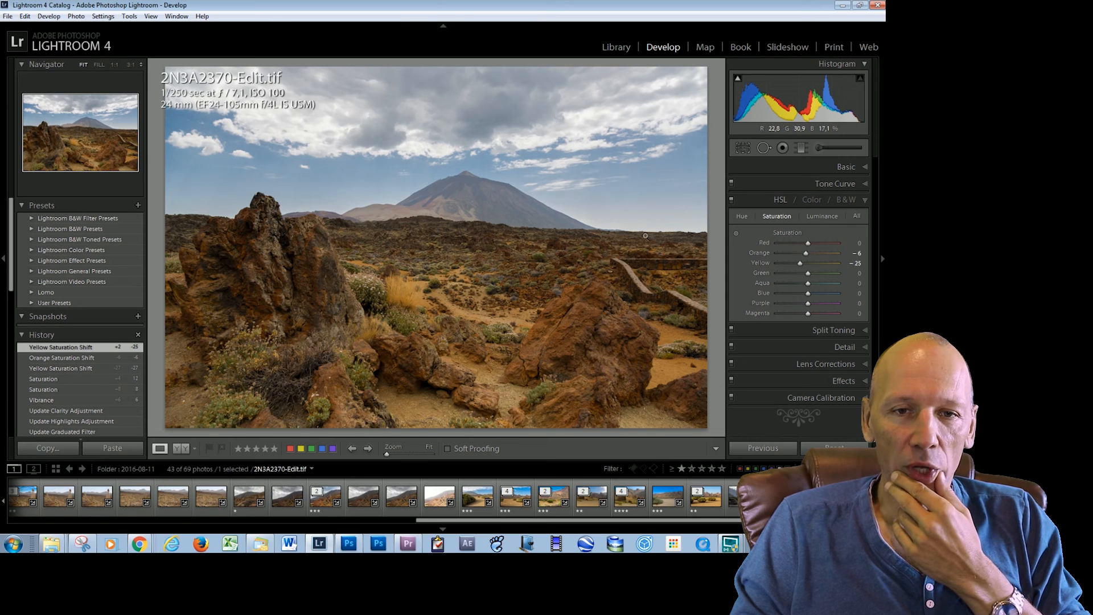
Browse the thumbnails of folder 2016-08-11 in the Library and open 2N3A2375.CR2 Copy 1 at full view
key("e")
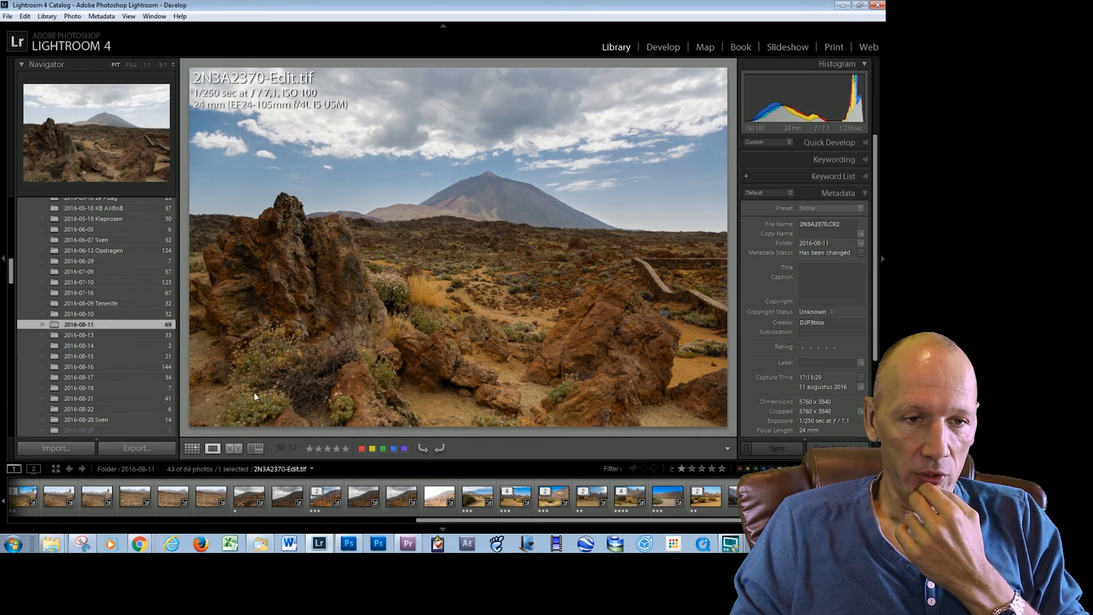
left_click(192, 448)
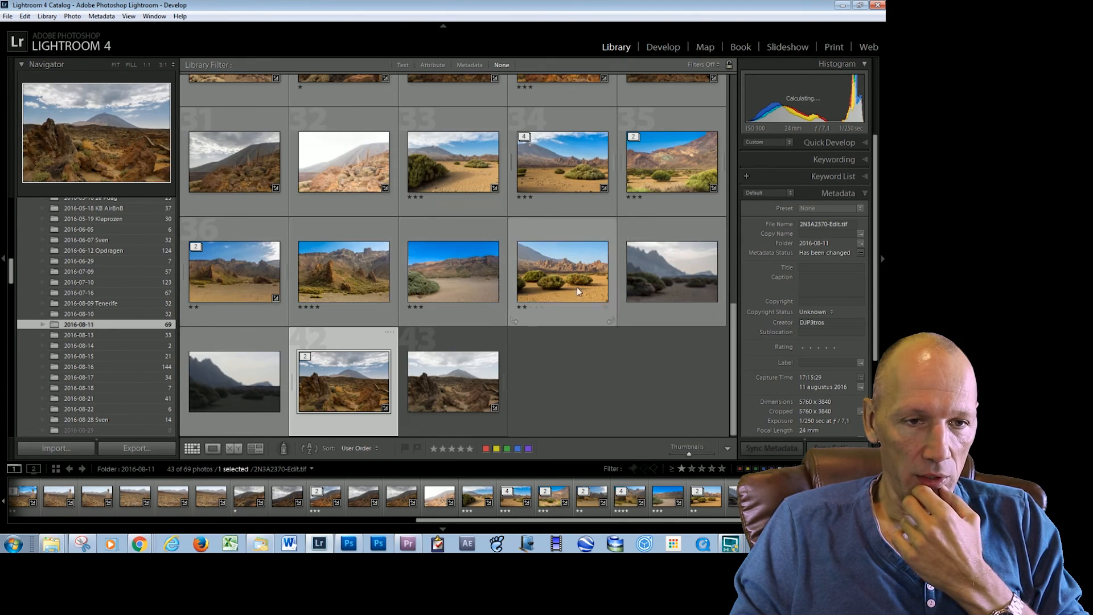
scroll(734, 330, "up", 3)
scroll(731, 313, "up", 15)
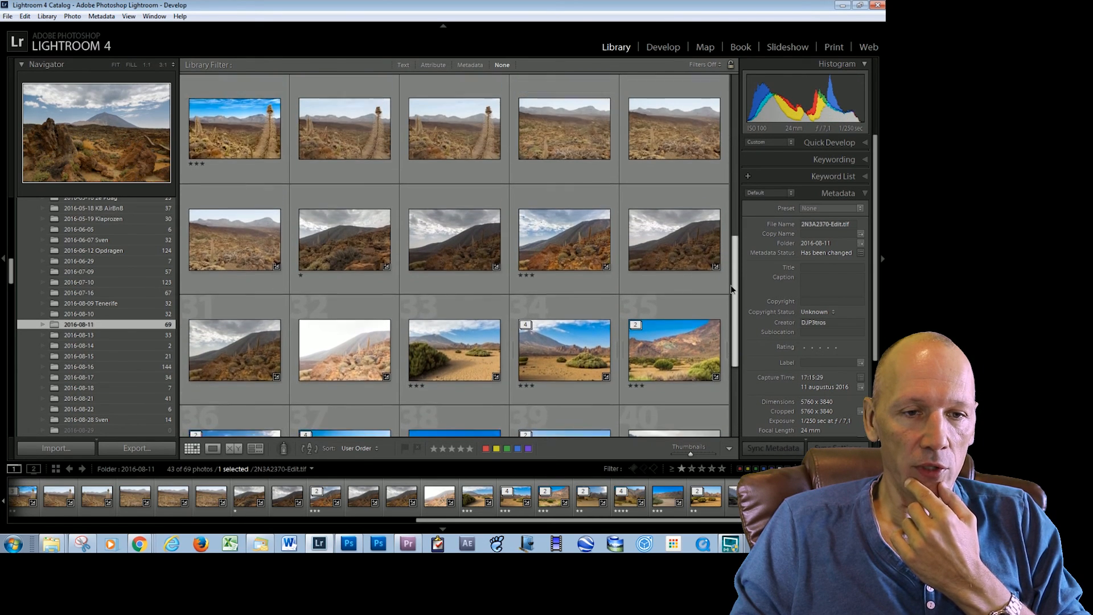
left_click(674, 144)
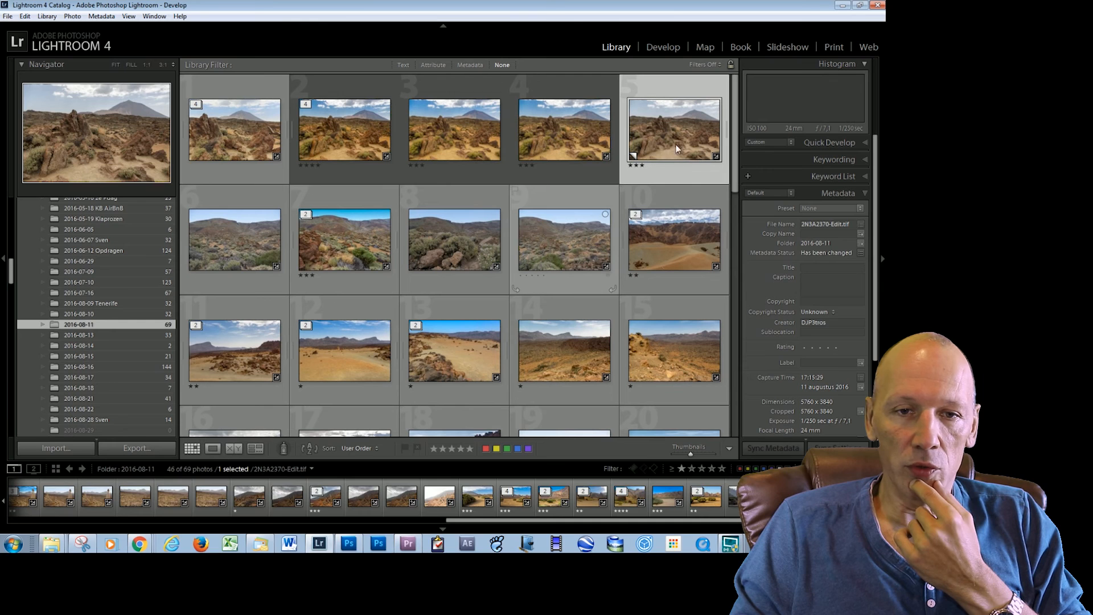
double_click(670, 142)
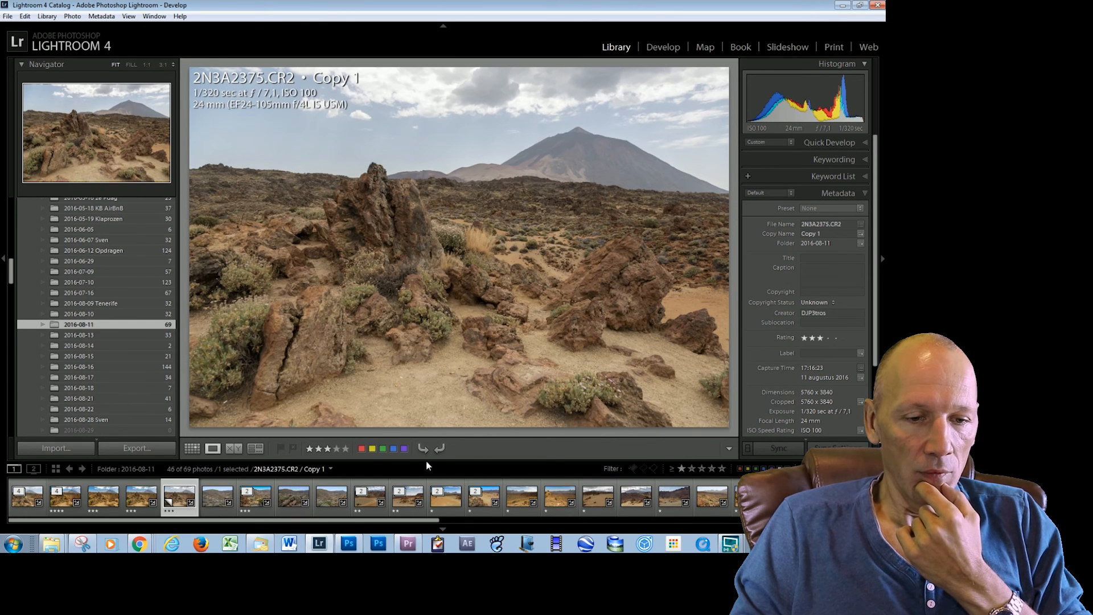
Compare the original and edited versions of photo 2N3A2375, and view 2N3A2380.CR2 against its neighbouring version
key("Left")
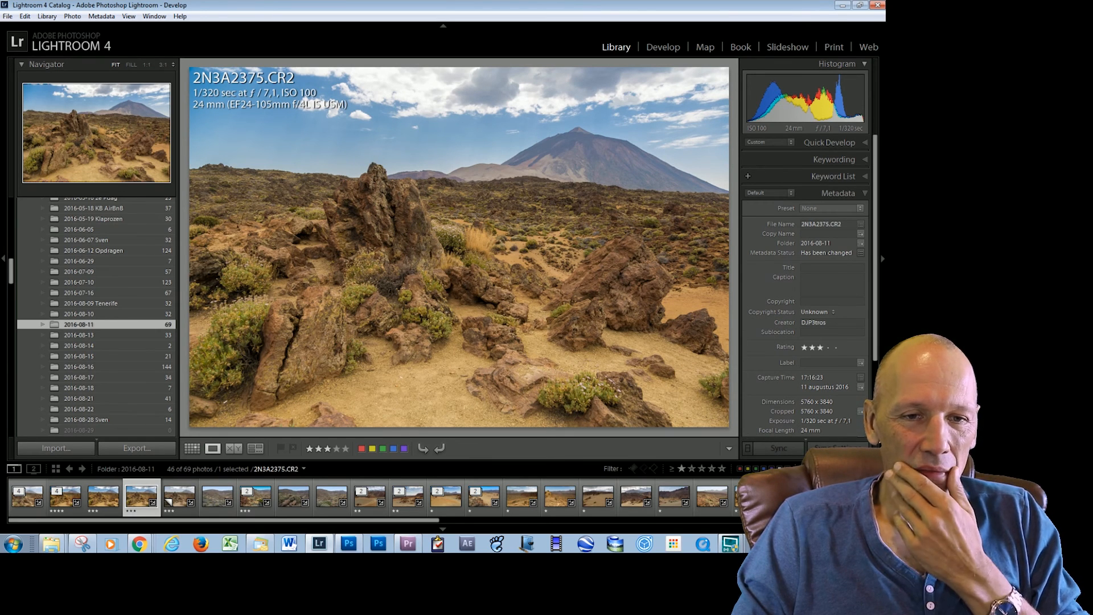
key("Left")
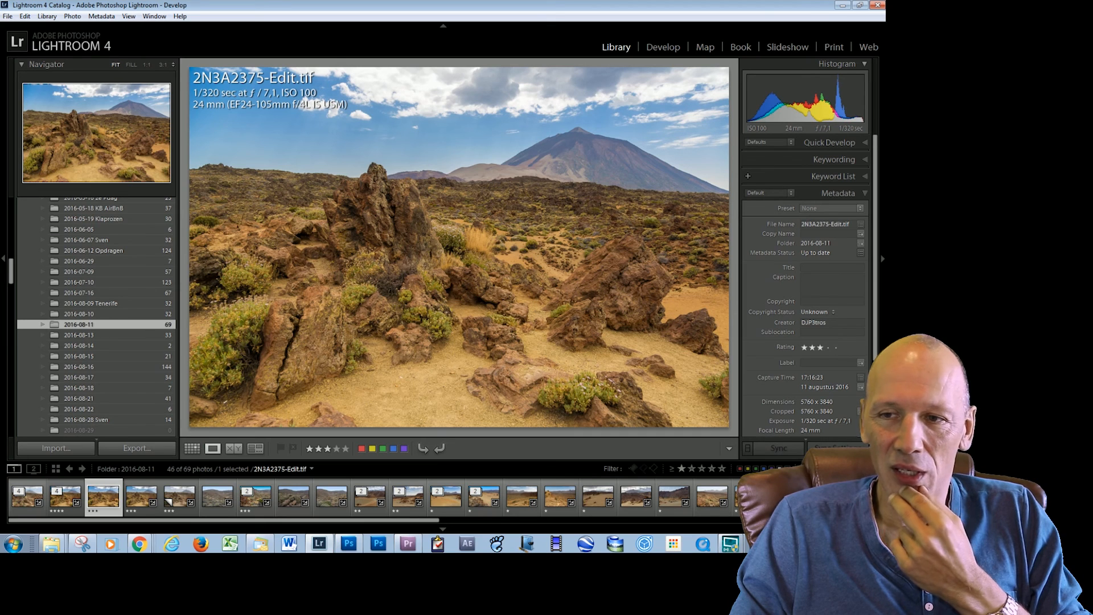
key("Left")
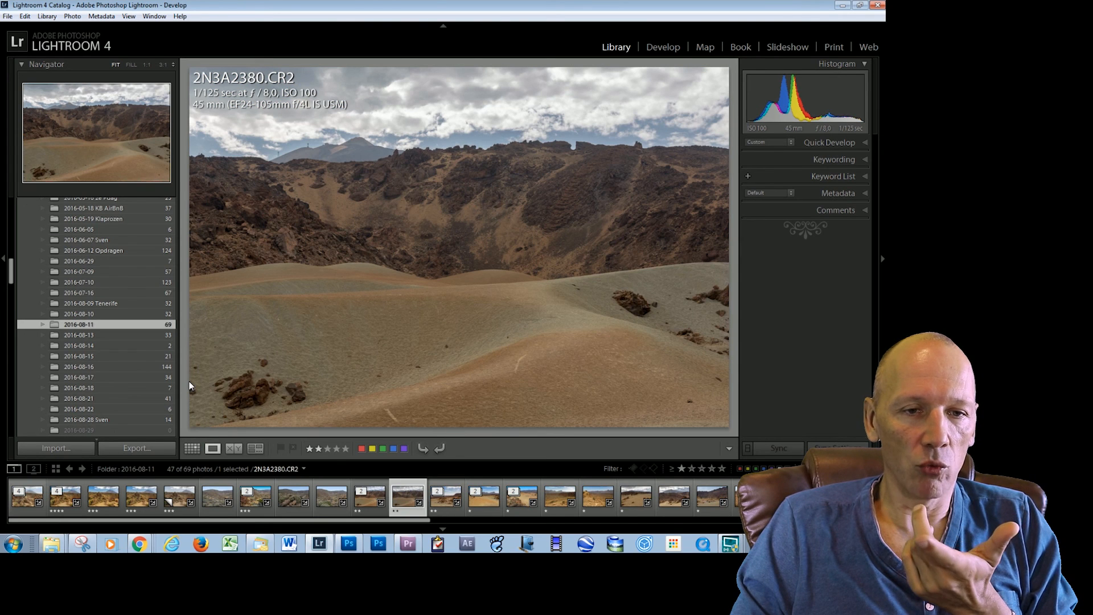
key("Left")
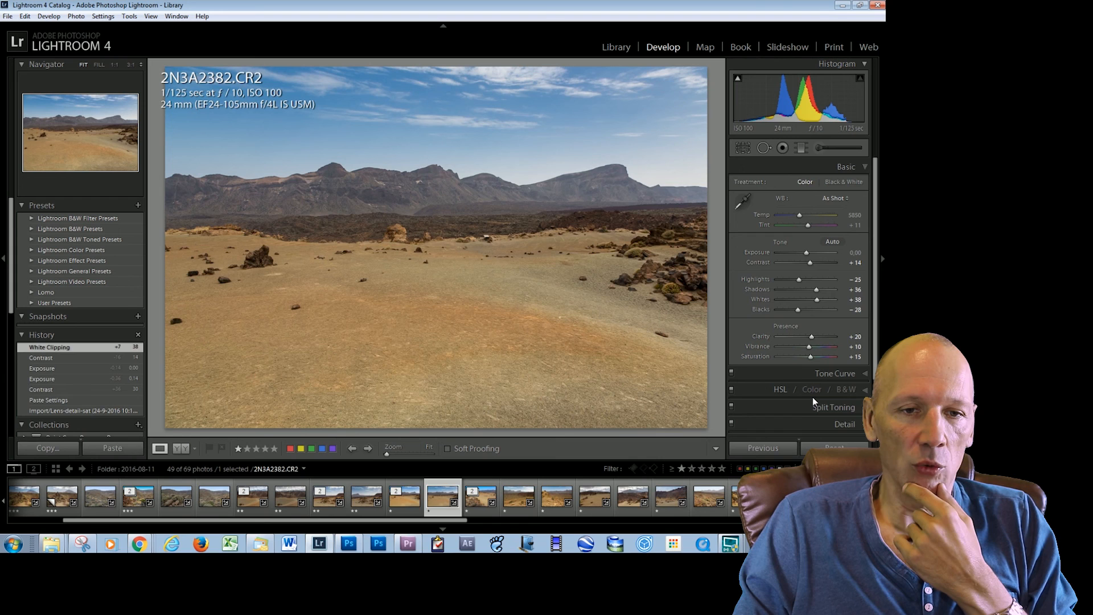
Switch back and forth between 2N3A2382.CR2 and 2N3A2382-Edit.tif to compare the desert photo before and after the filter
key("Left")
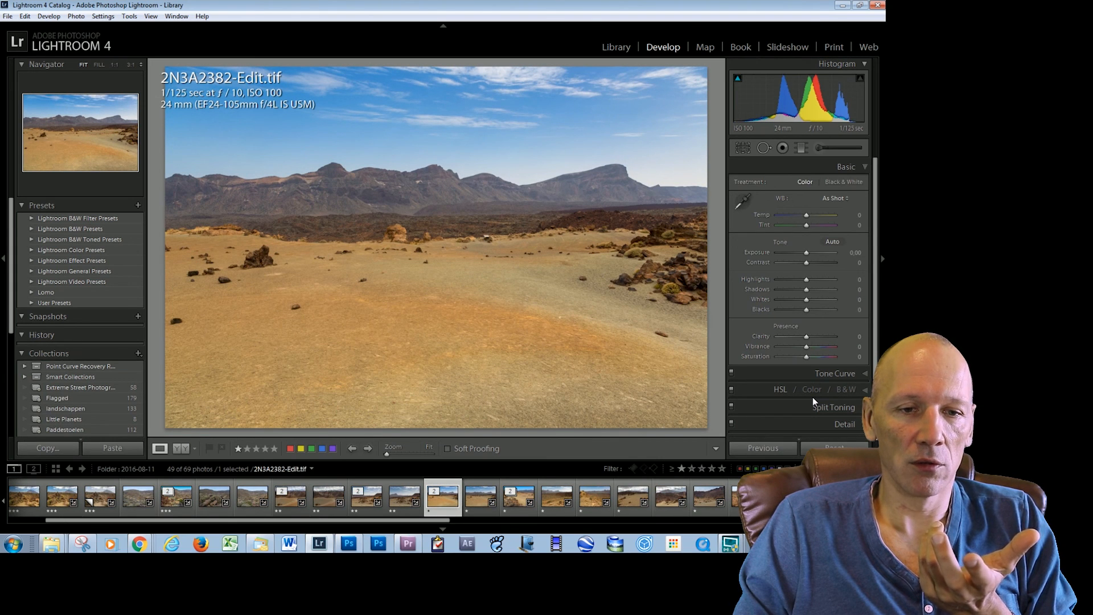
key("Right")
key("Left")
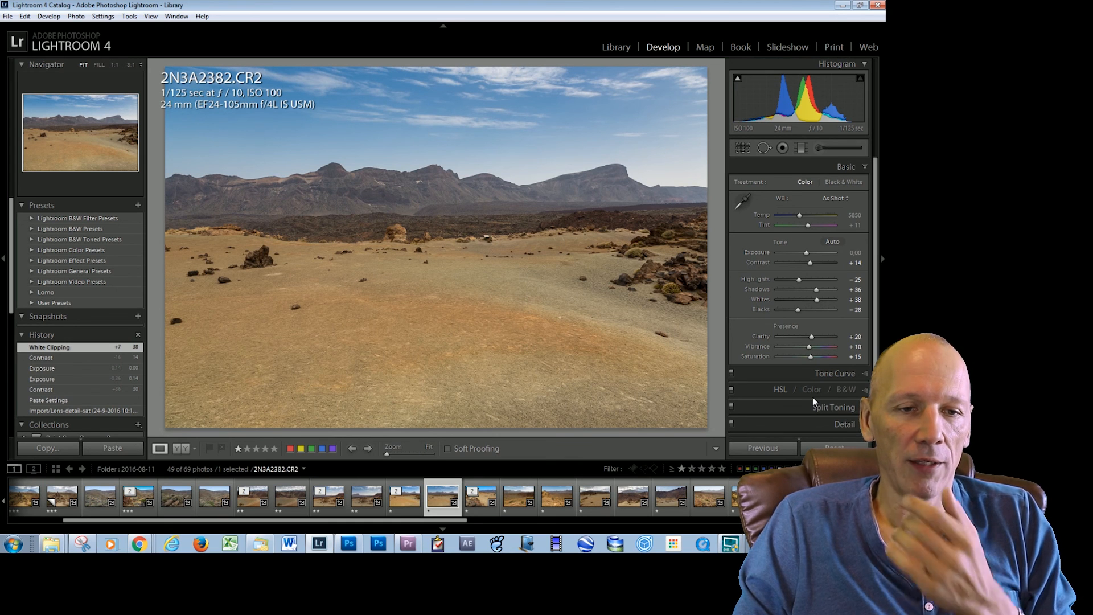
key("Left")
key("Right")
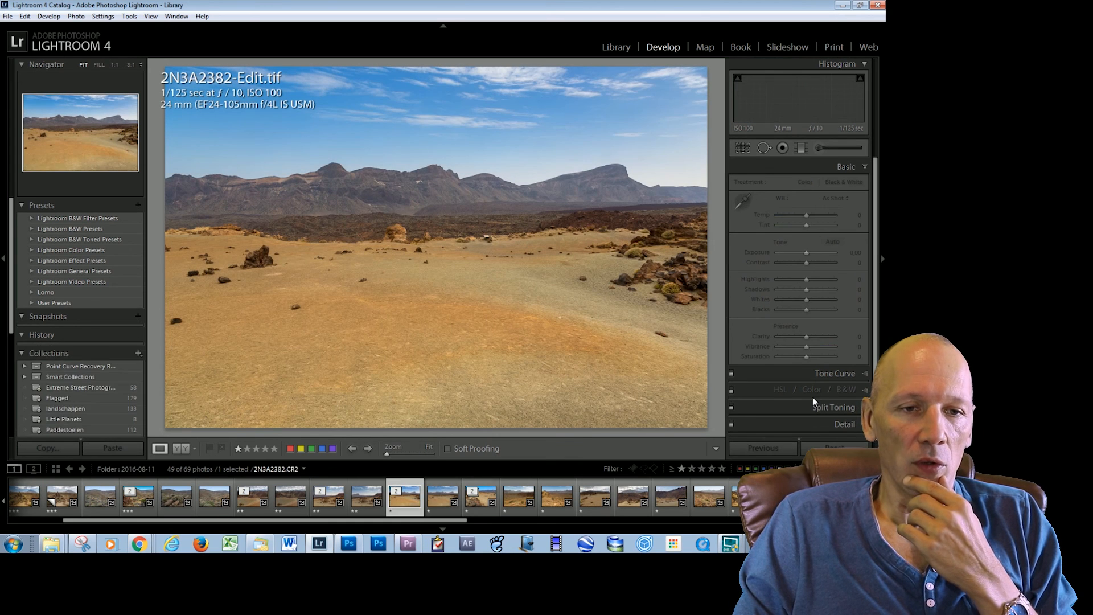